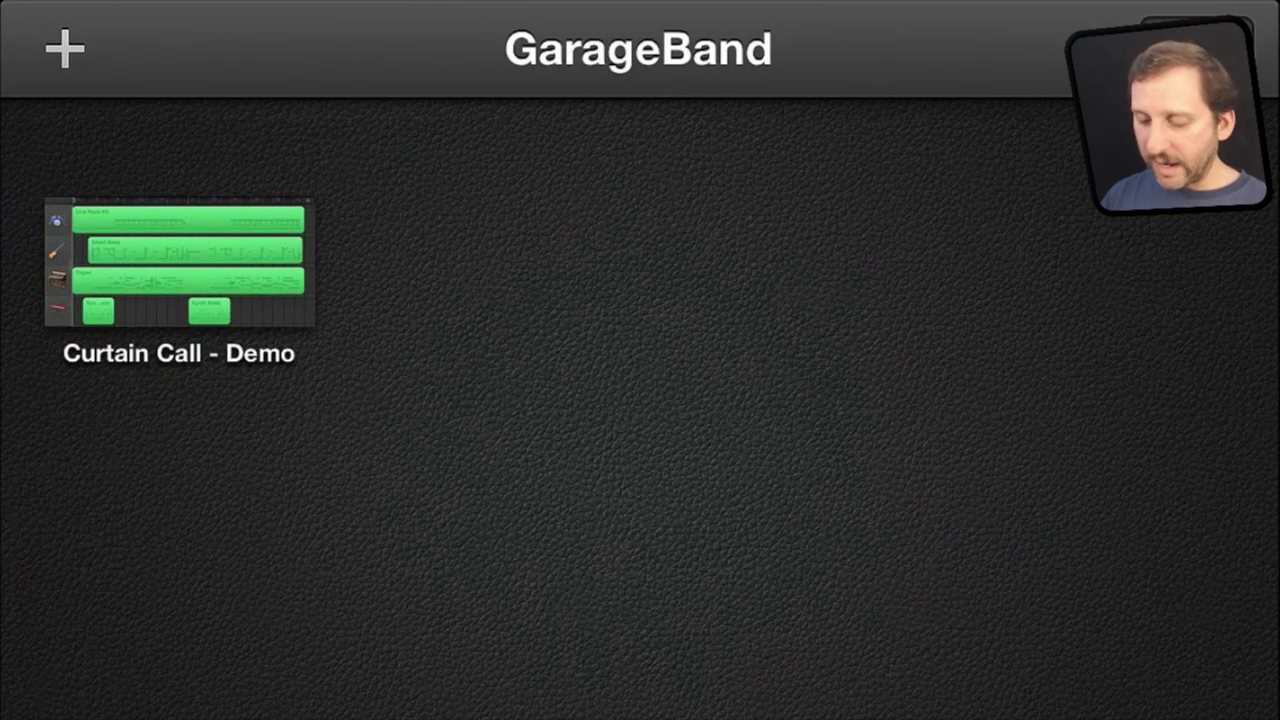
Step: From My Songs, bring up the New Song popover with the + button
click(65, 48)
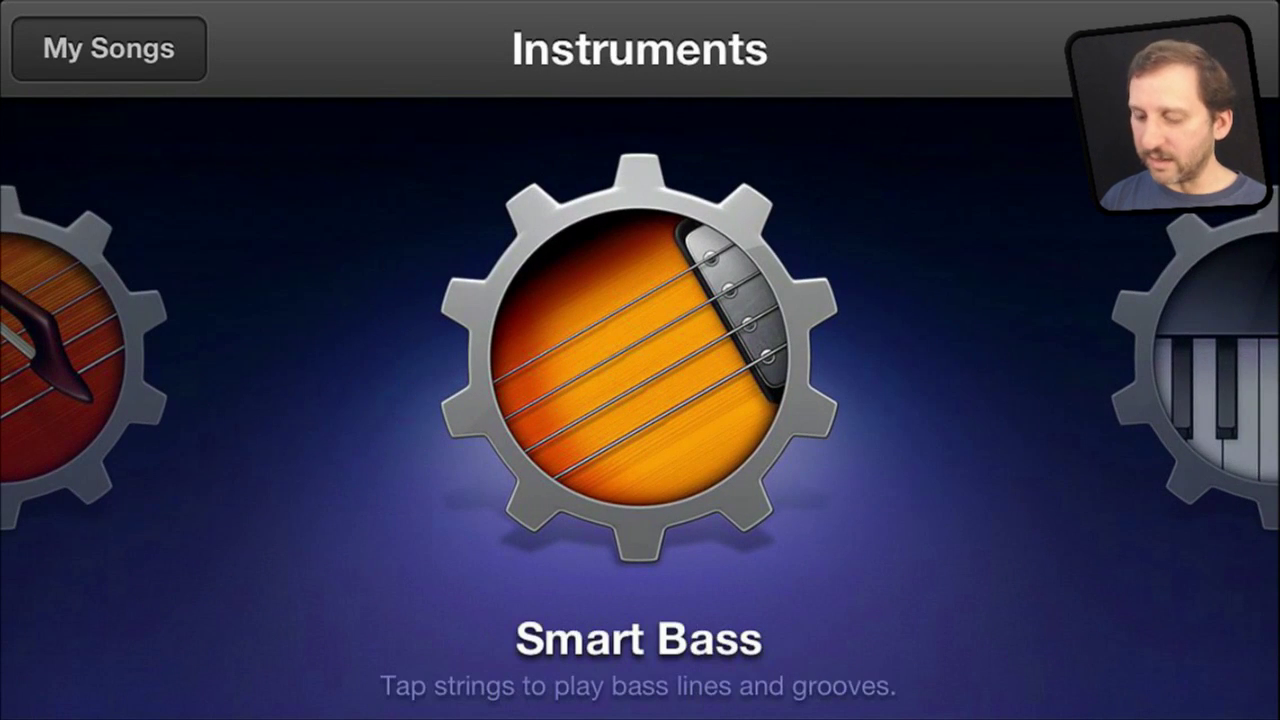
Step: Browse the instrument carousel and open Keyboard for the new song
drag(400, 360, 850, 360)
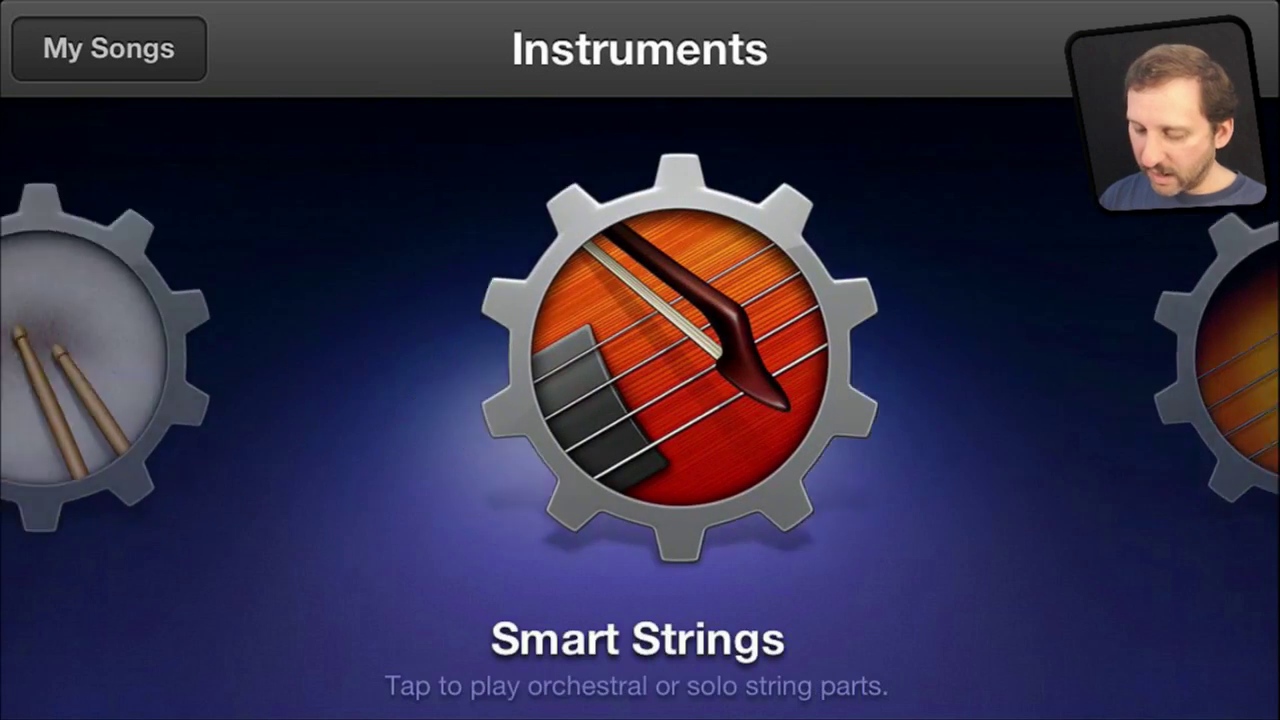
drag(400, 360, 850, 360)
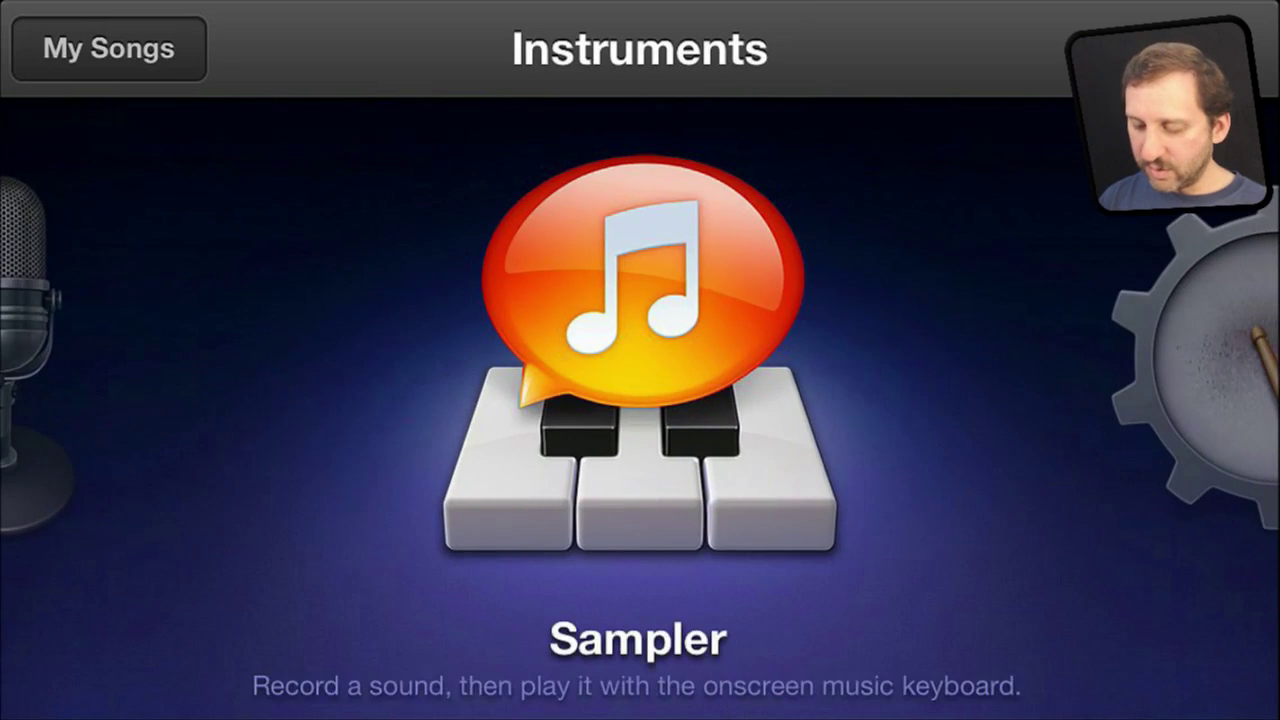
drag(400, 360, 850, 360)
drag(400, 360, 850, 360)
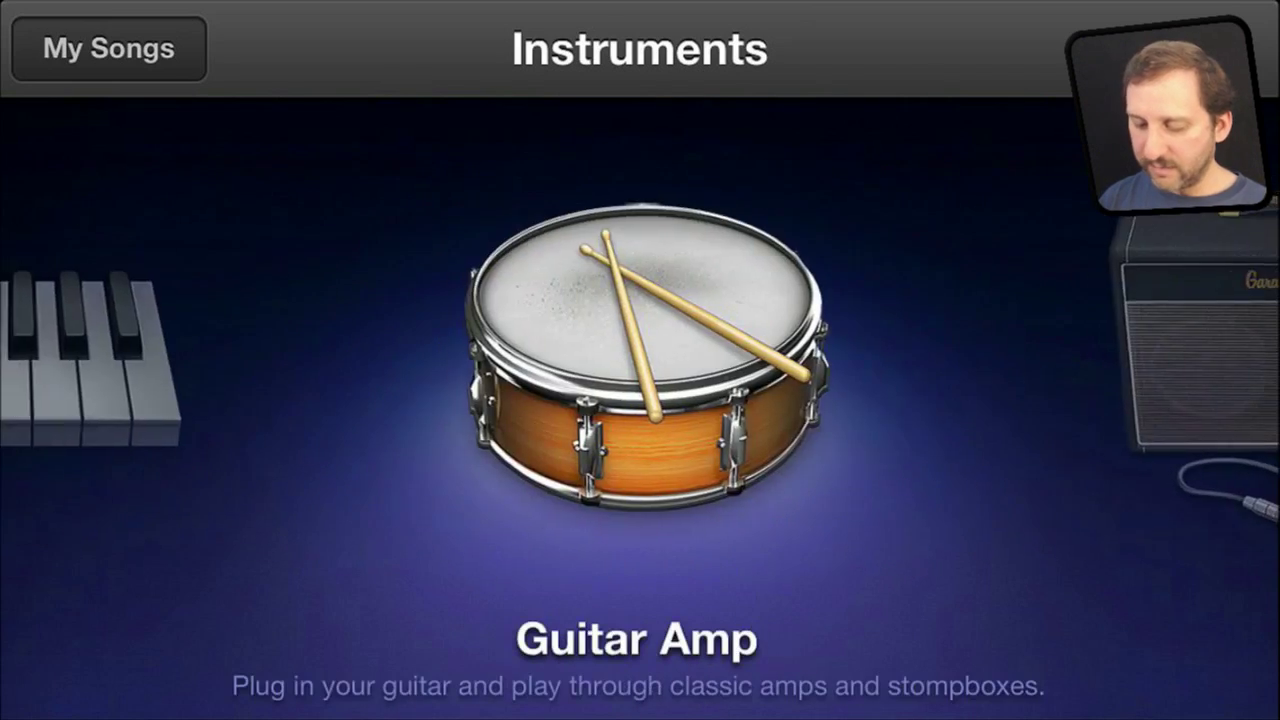
drag(400, 360, 850, 360)
click(640, 360)
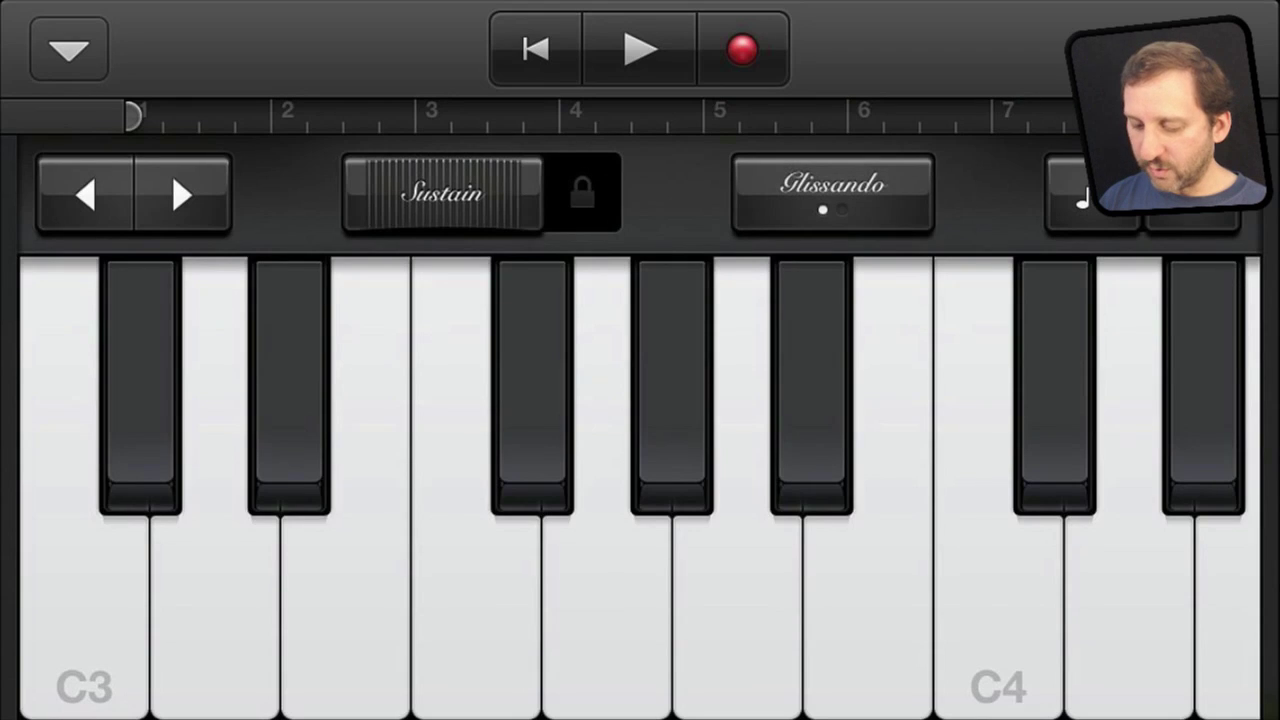
Step: Play three test notes on the piano keys
click(607, 620)
click(999, 620)
click(868, 620)
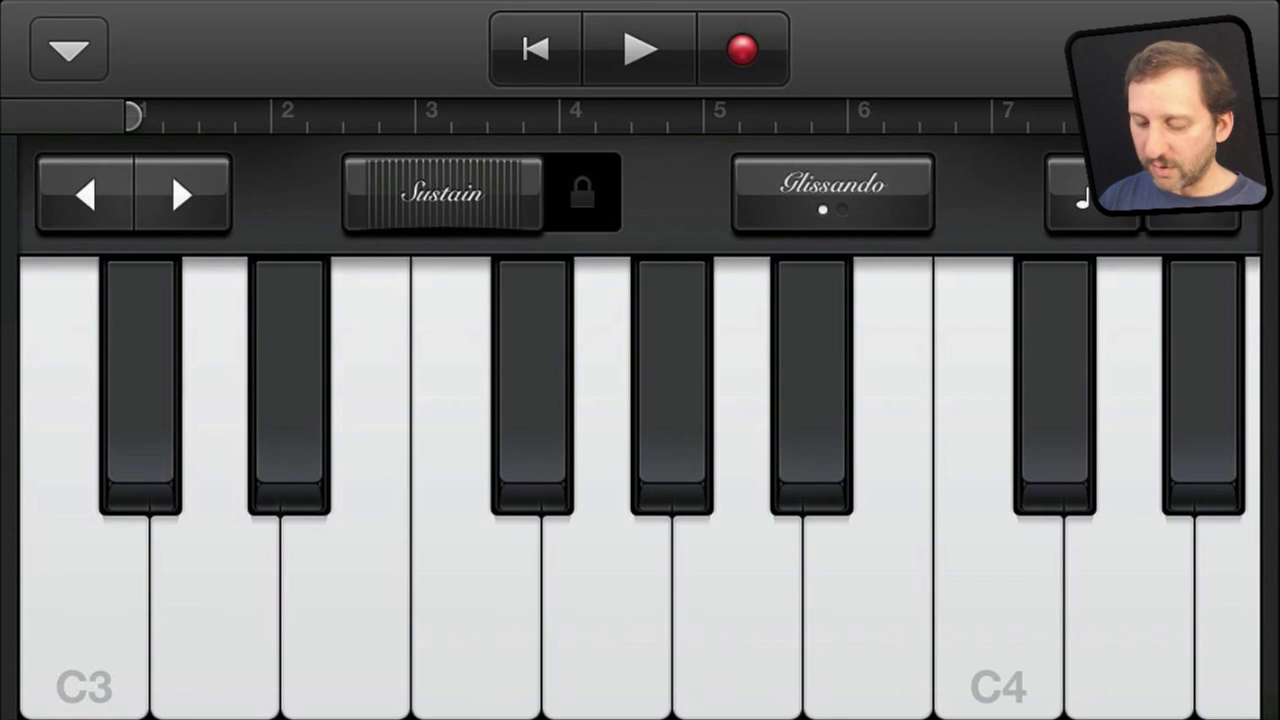
Step: Return to the instrument browser and open the Audio Recorder instead of Keyboard
click(68, 48)
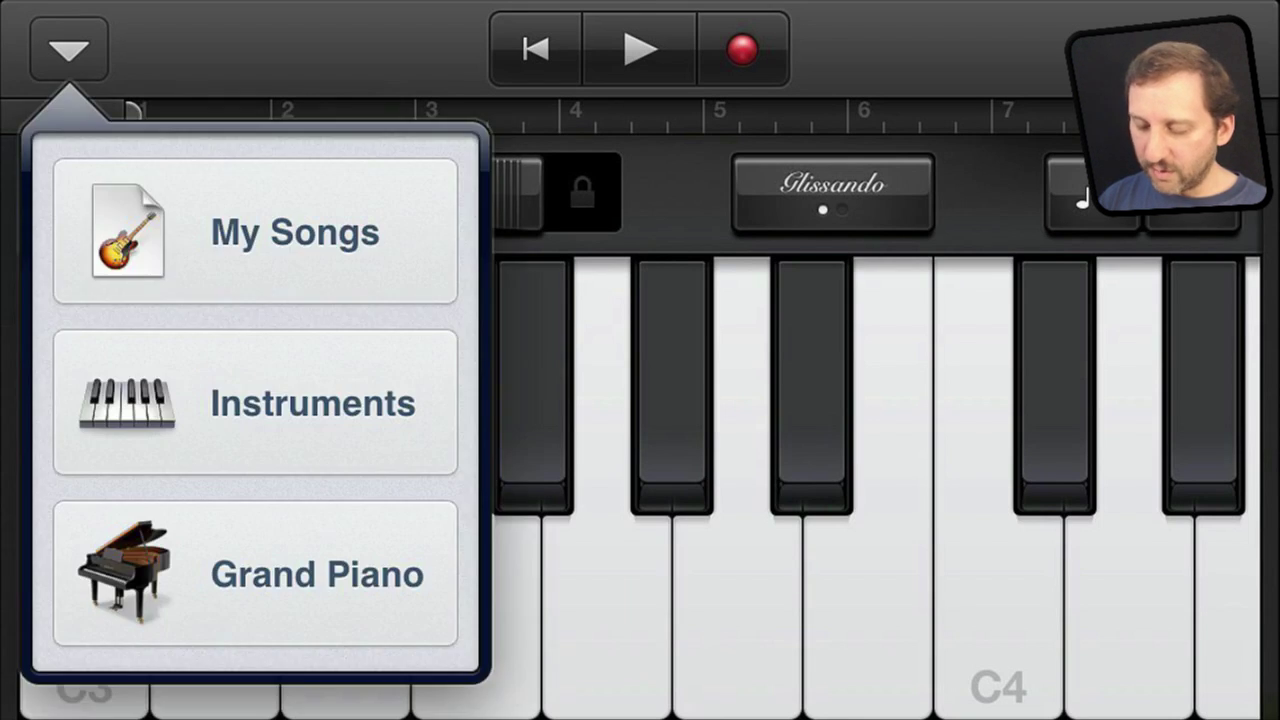
click(255, 402)
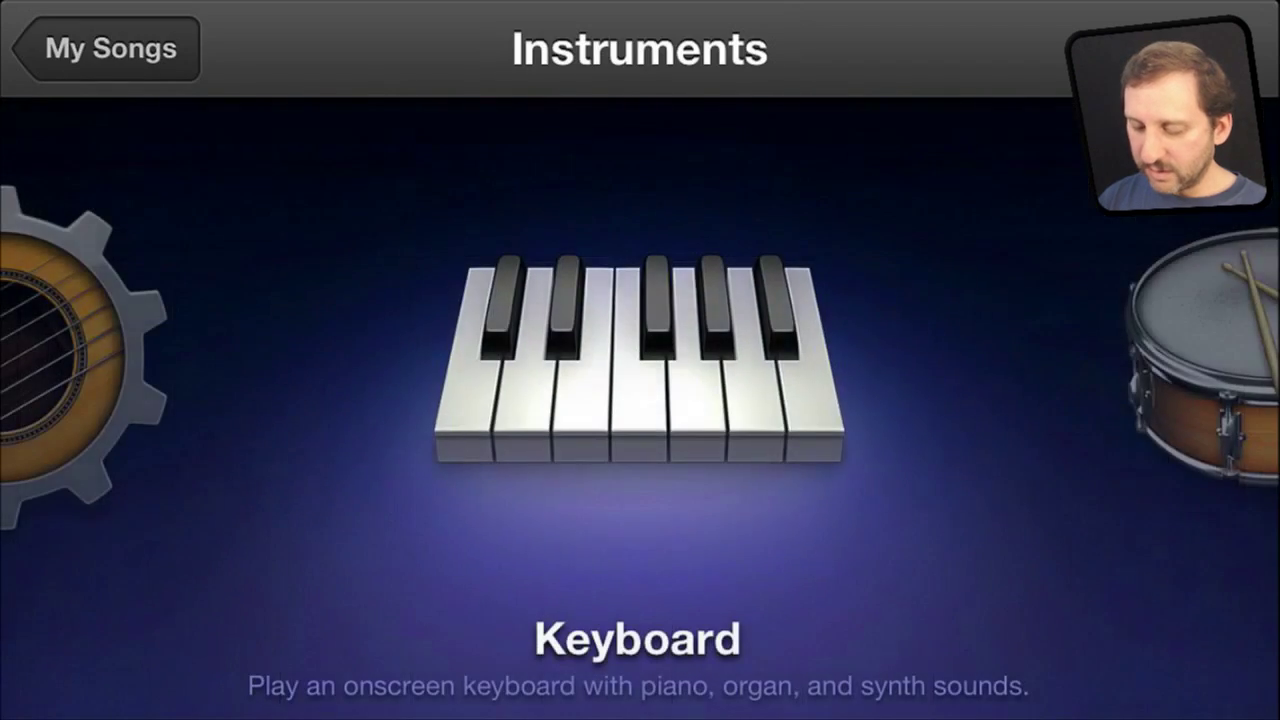
mouse_move(900, 400)
mouse_down()
mouse_move(400, 400)
mouse_move(900, 400)
mouse_up()
drag(400, 400, 900, 400)
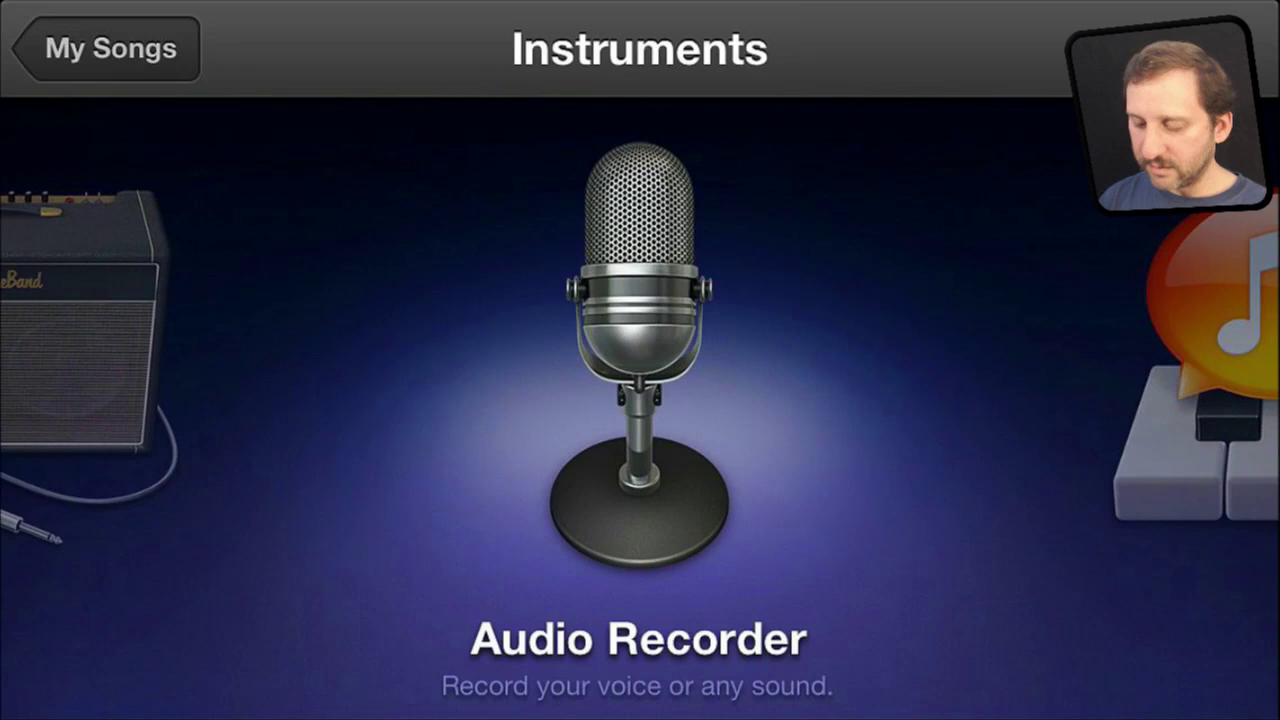
click(640, 314)
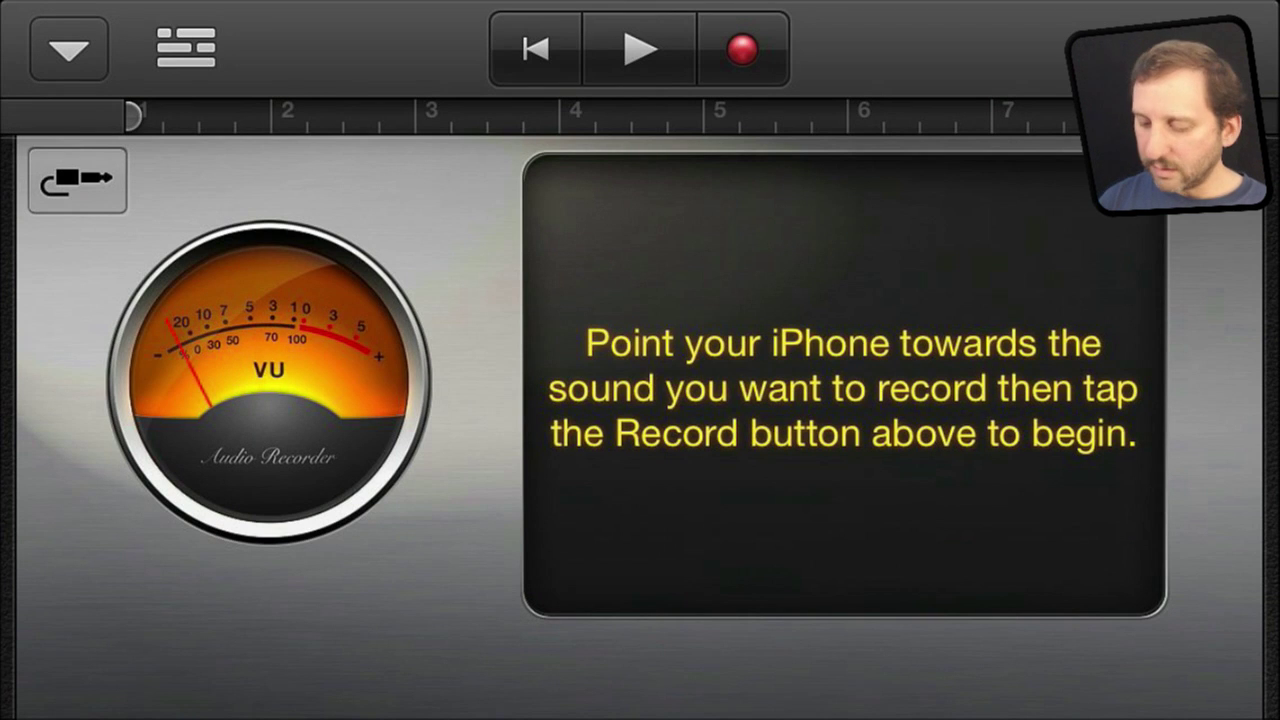
click(1220, 50)
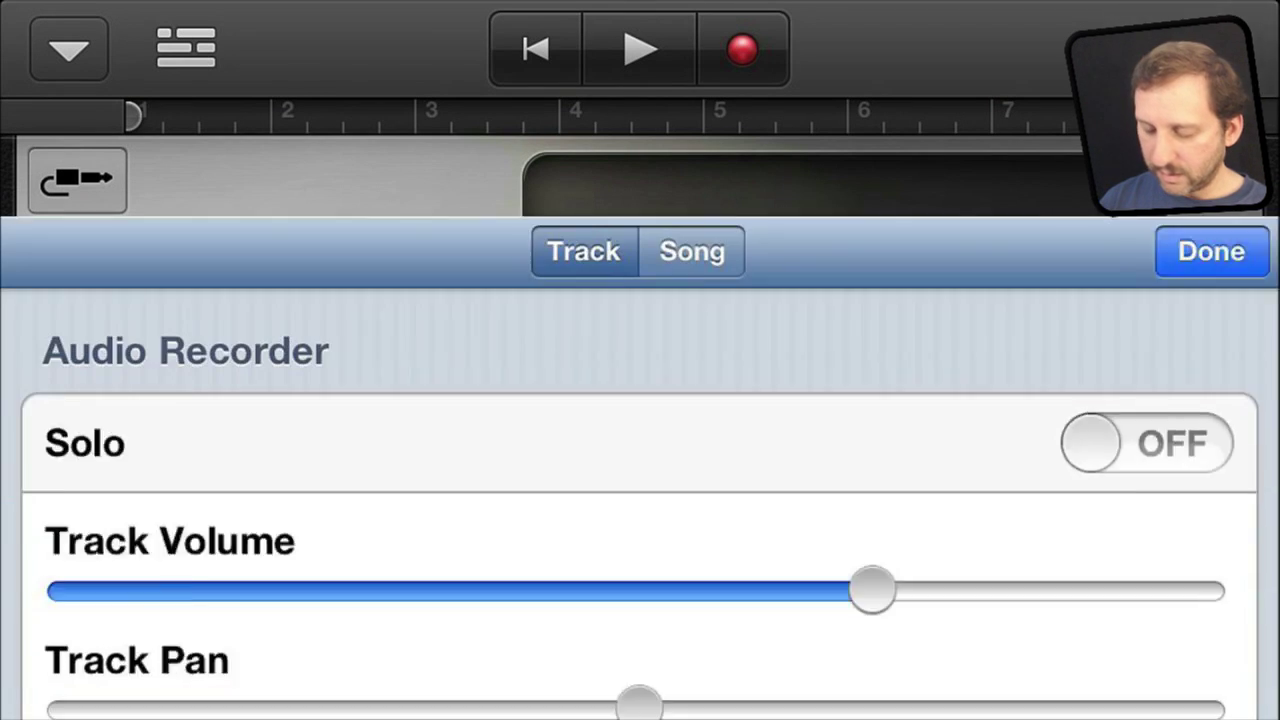
click(692, 35)
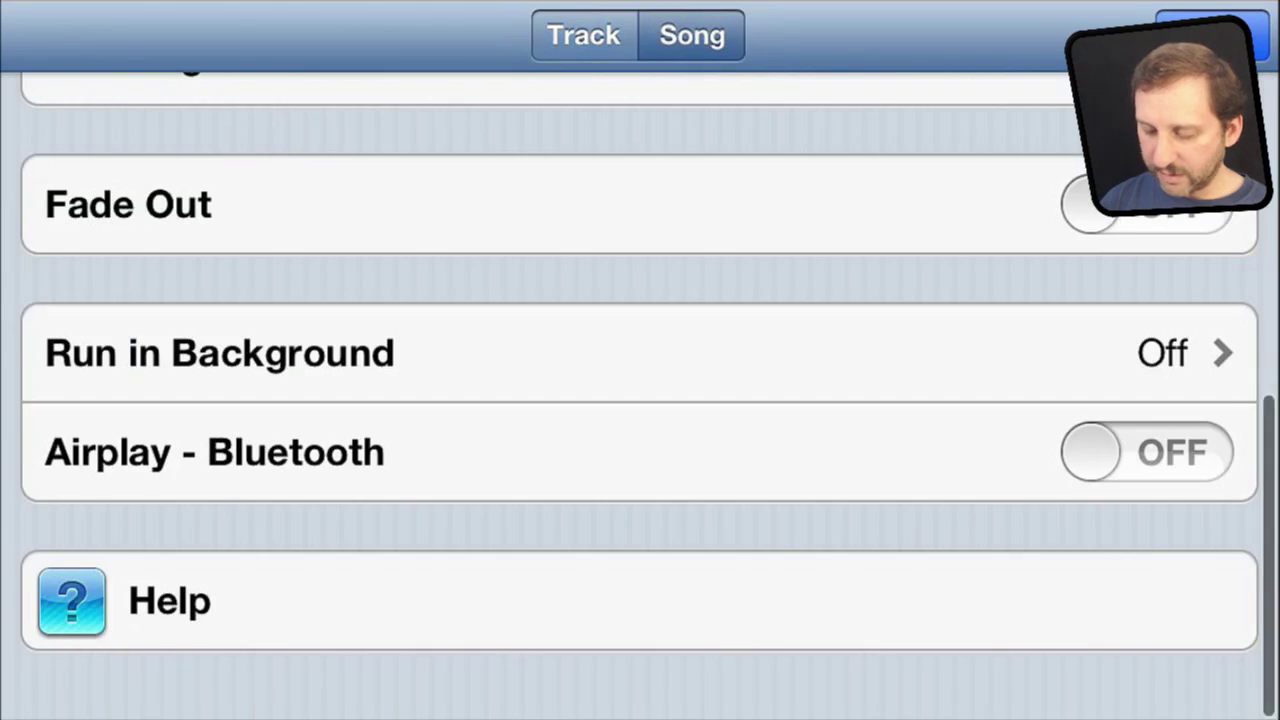
scroll(640, 400, up, 4)
scroll(640, 400, up, 4)
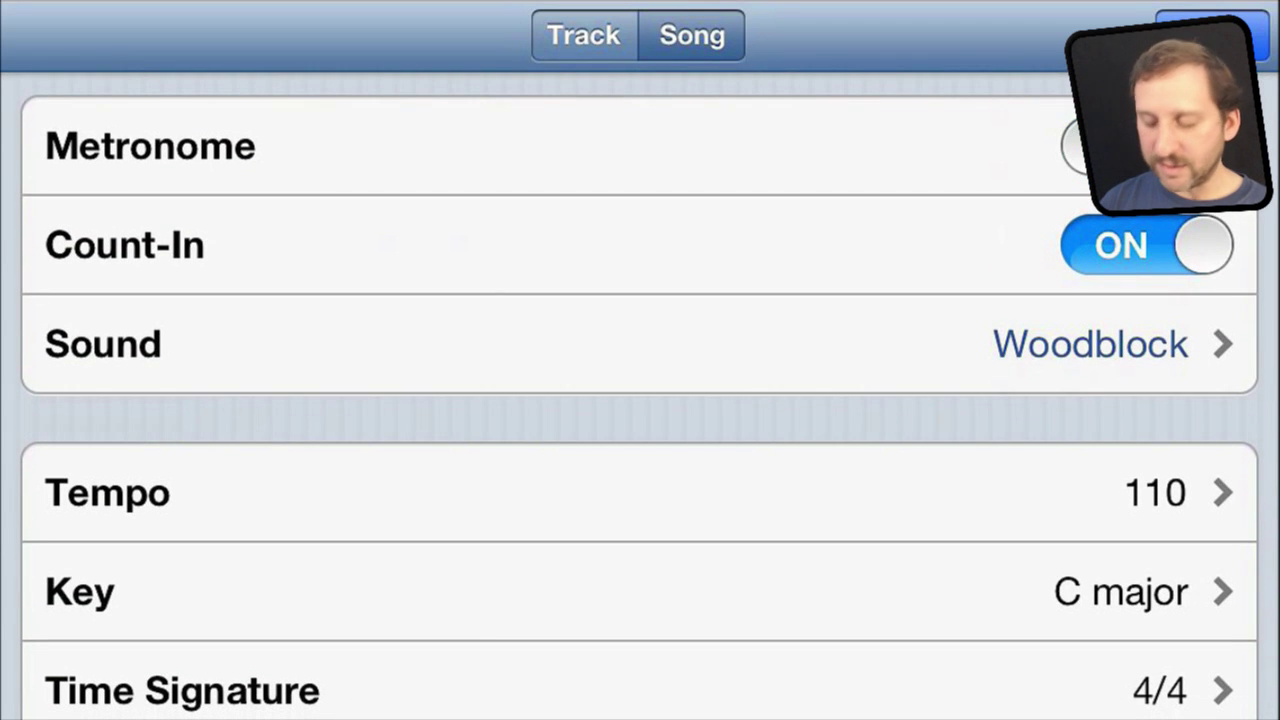
click(1210, 35)
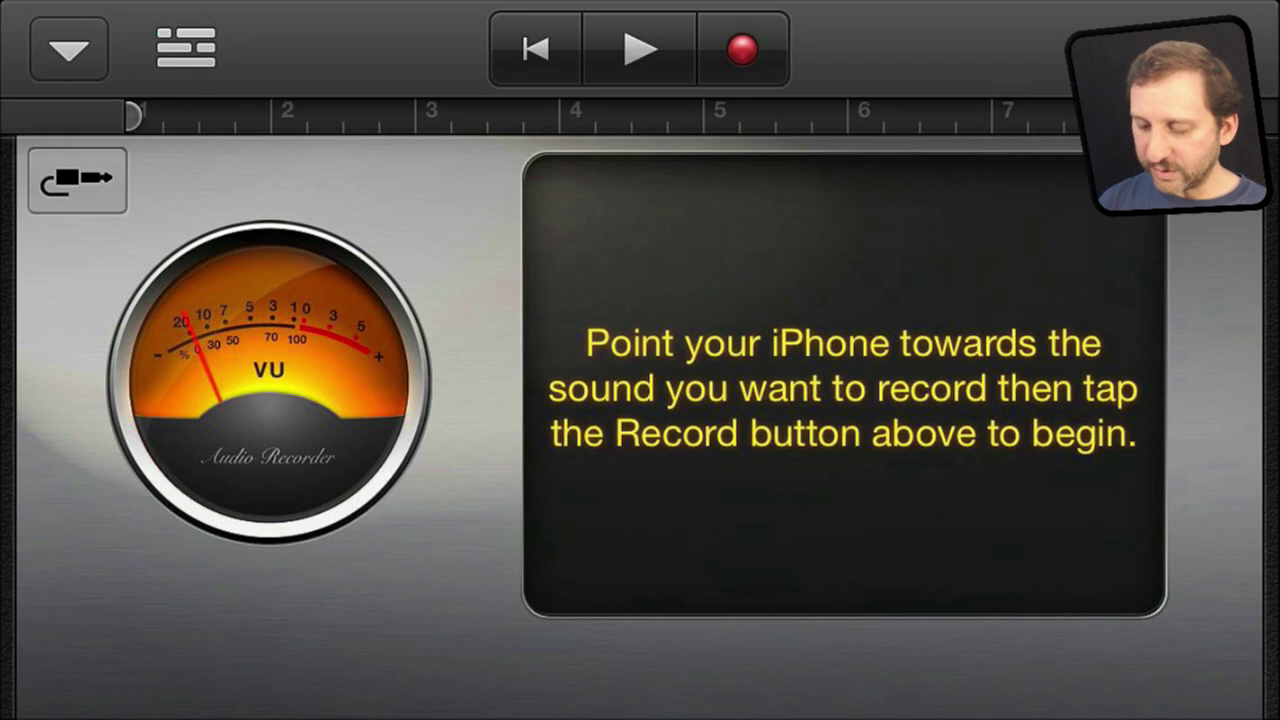
Step: Record a short voice take in bar 1, then play it back
click(742, 48)
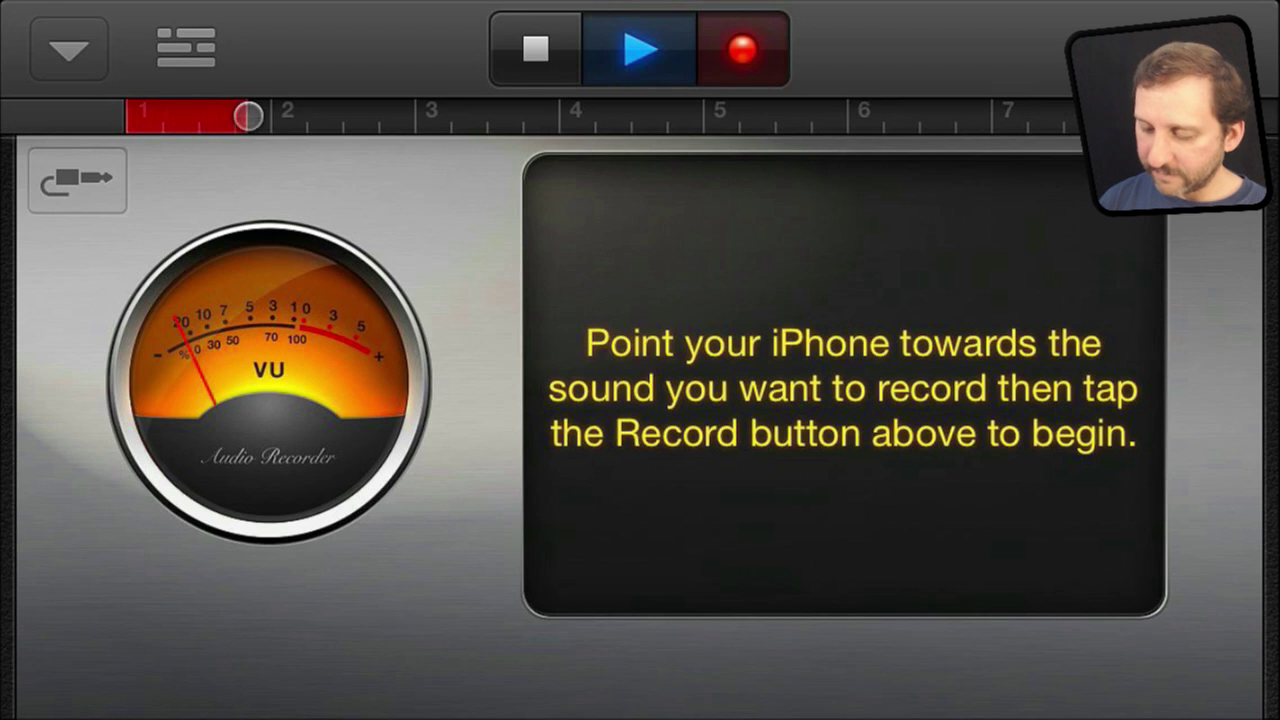
click(535, 48)
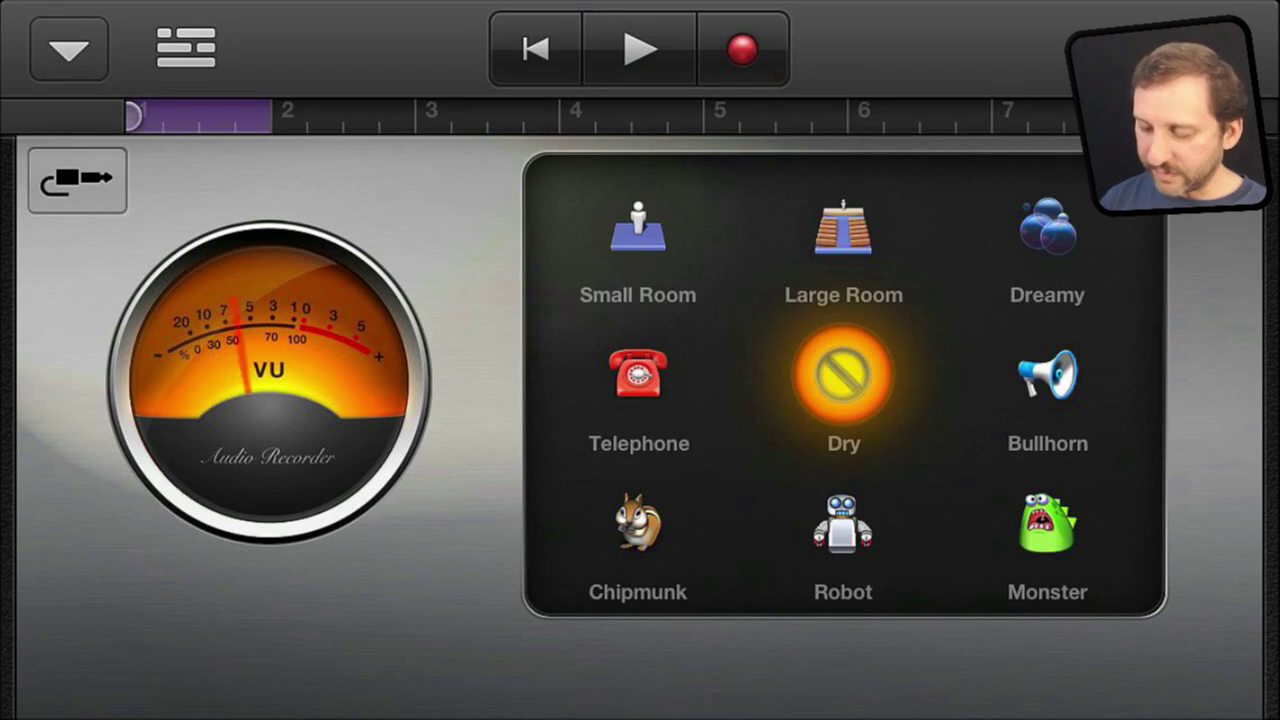
click(640, 48)
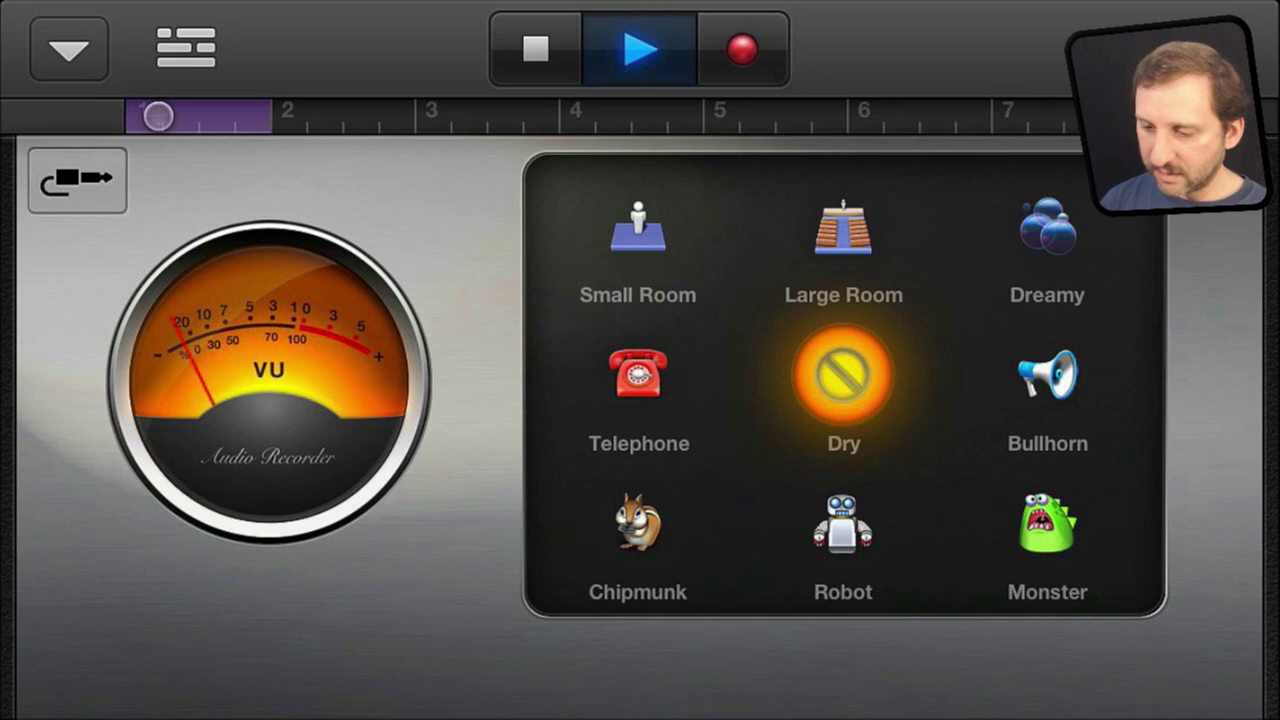
click(535, 48)
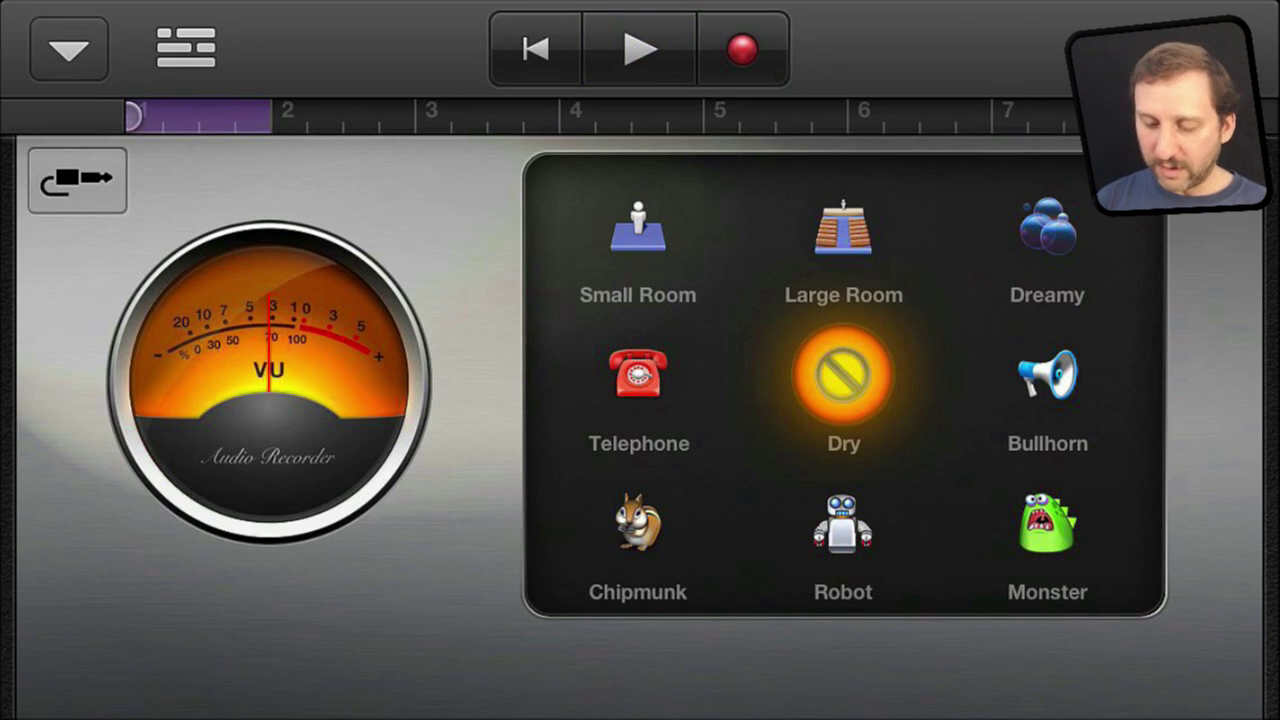
Step: Switch to Tracks view to see the voice region on the Audio Recorder track
click(185, 48)
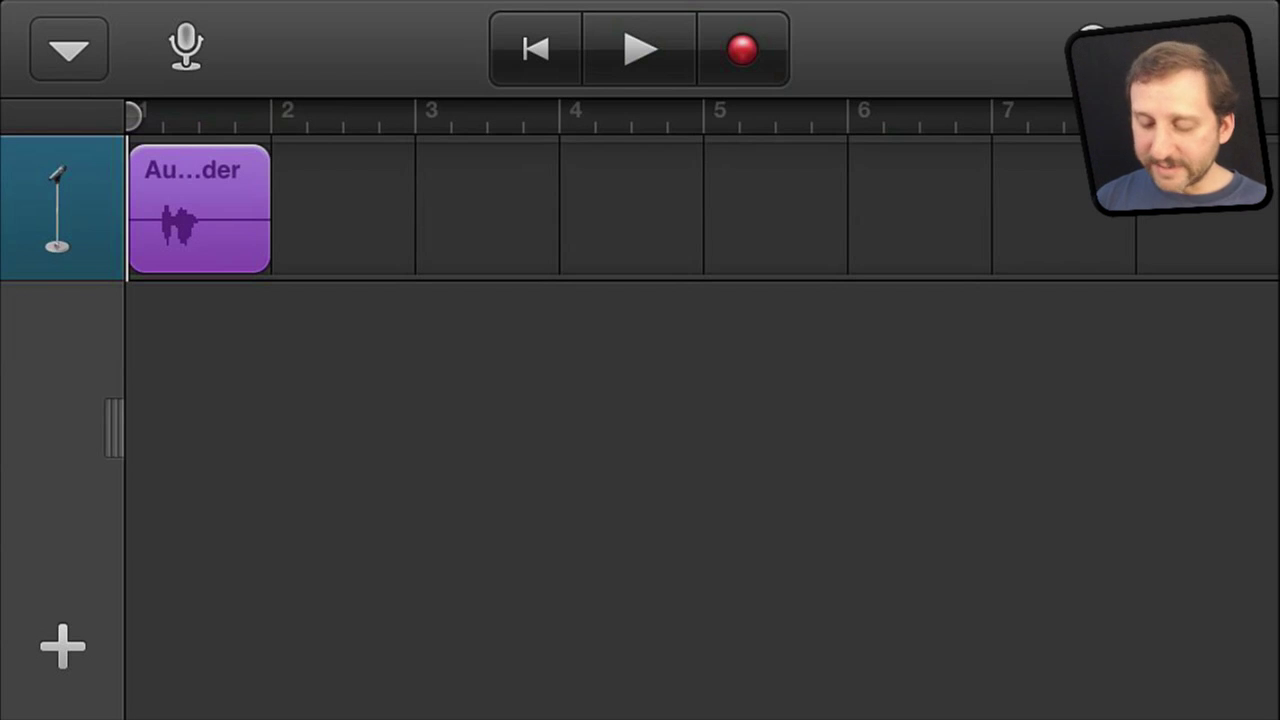
Step: Save the song to My Songs and select My Song in the browser
click(68, 48)
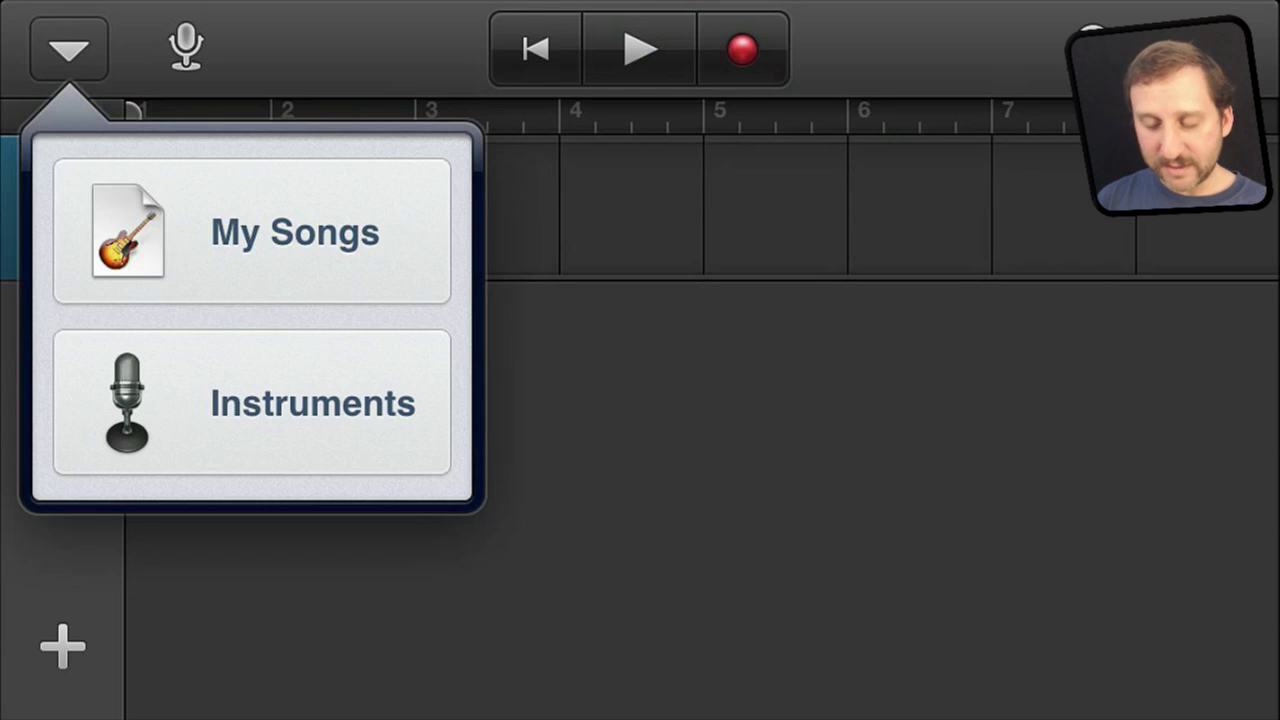
click(252, 231)
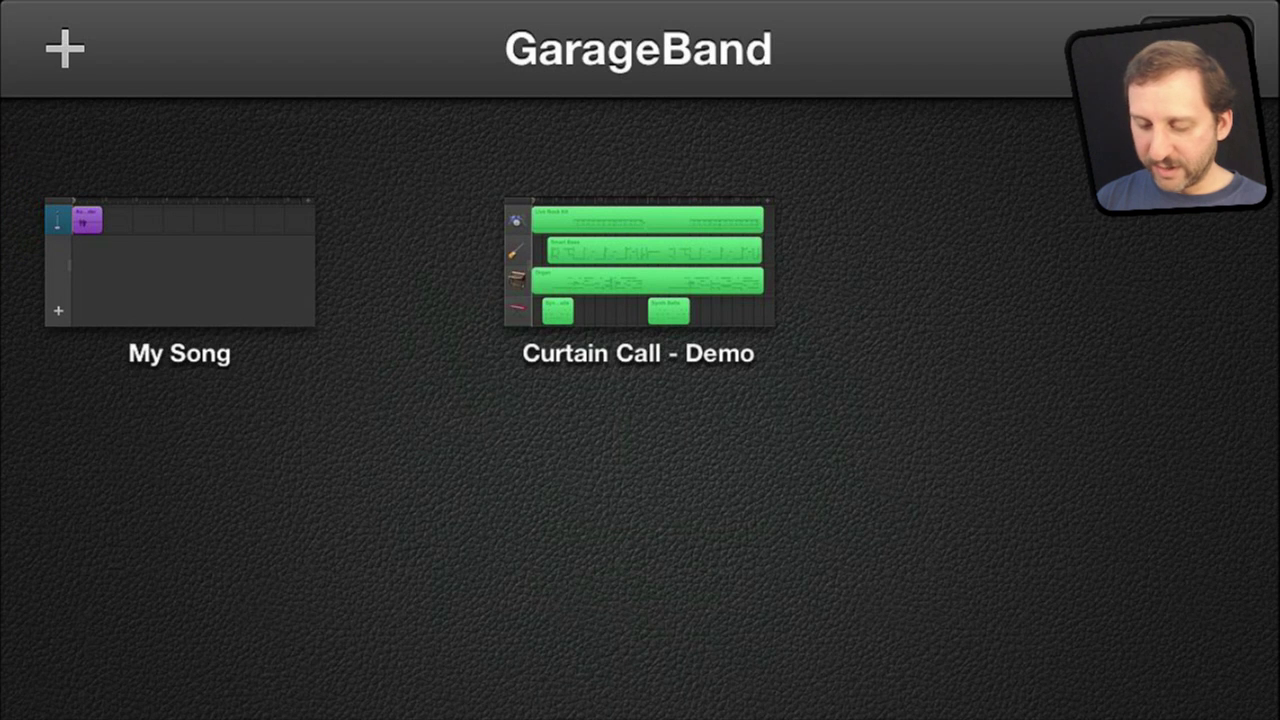
click(179, 262)
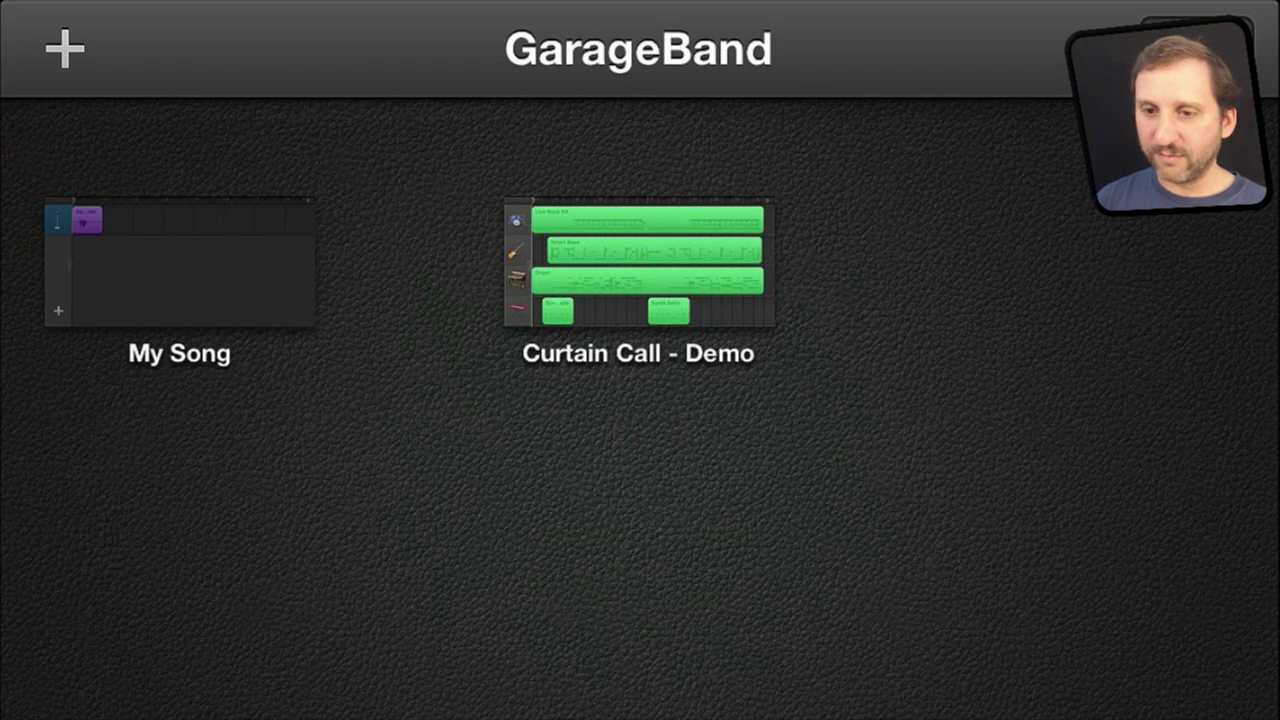
click(179, 262)
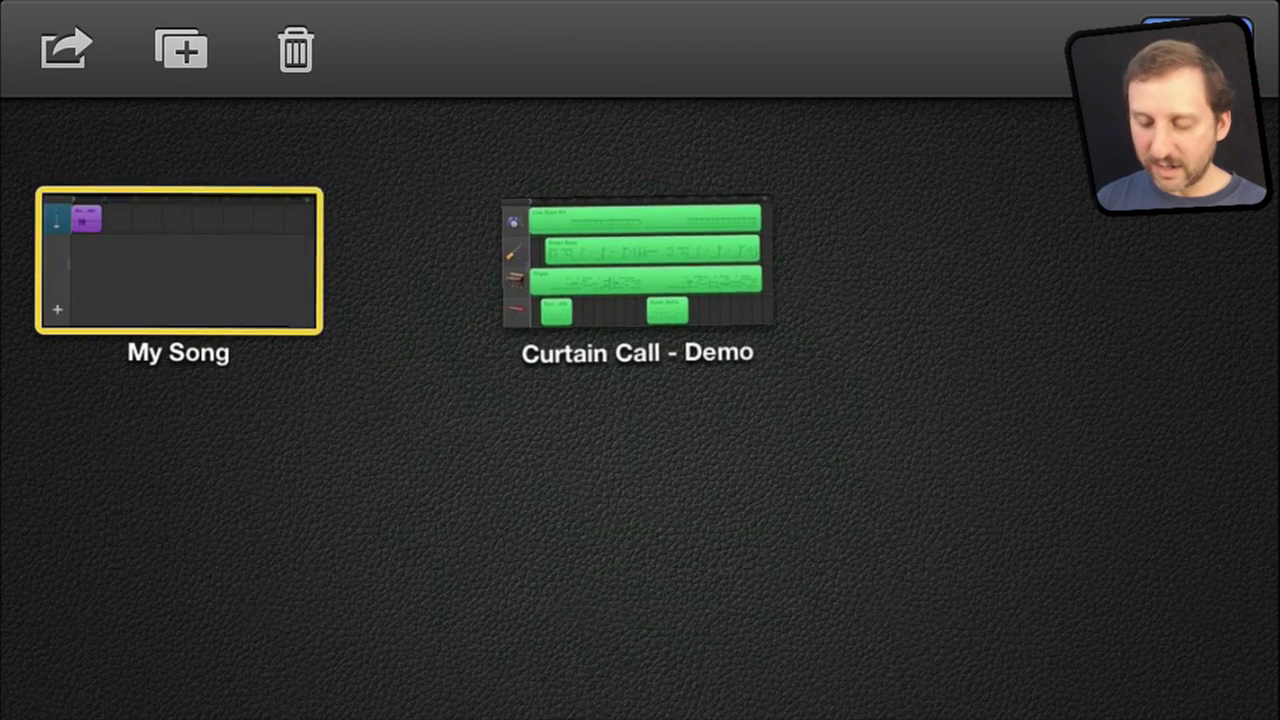
Step: Open the Sharing options for My Song and scroll down to Ringtone
click(66, 47)
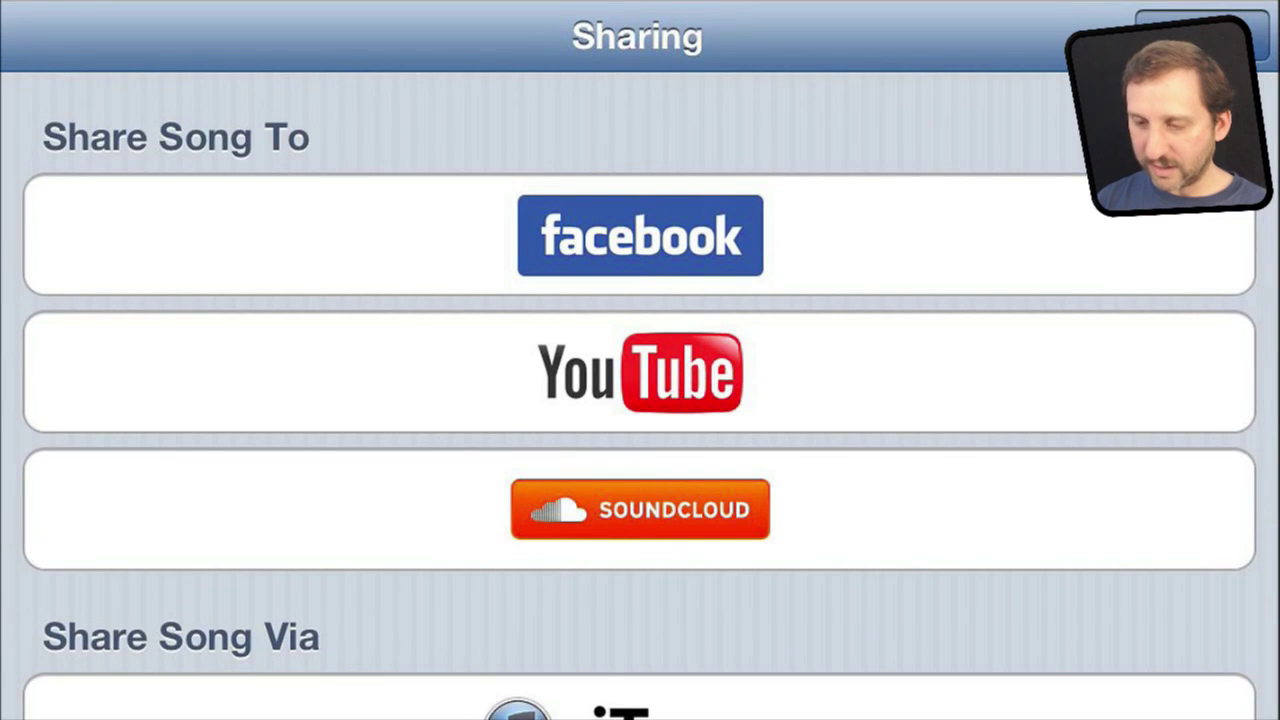
scroll(640, 400, down, 5)
scroll(640, 400, down, 3)
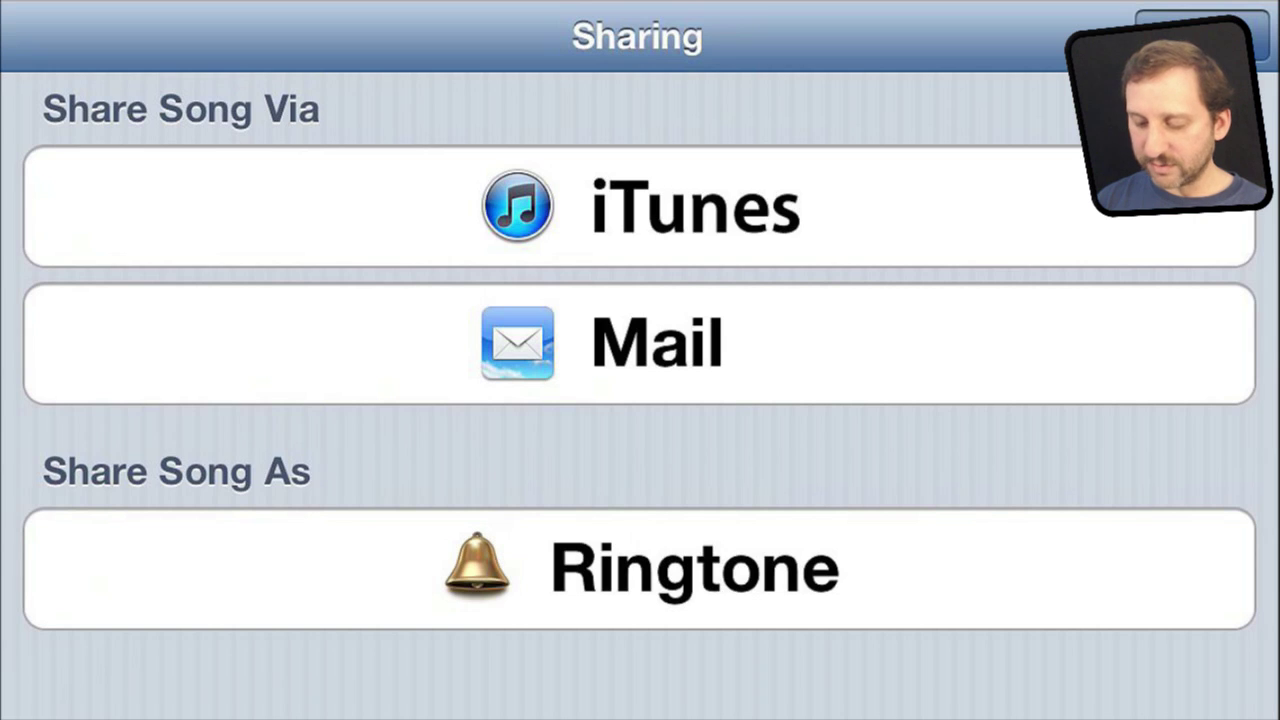
Step: Export My Song as a ringtone renamed 'Test Ring'
click(640, 568)
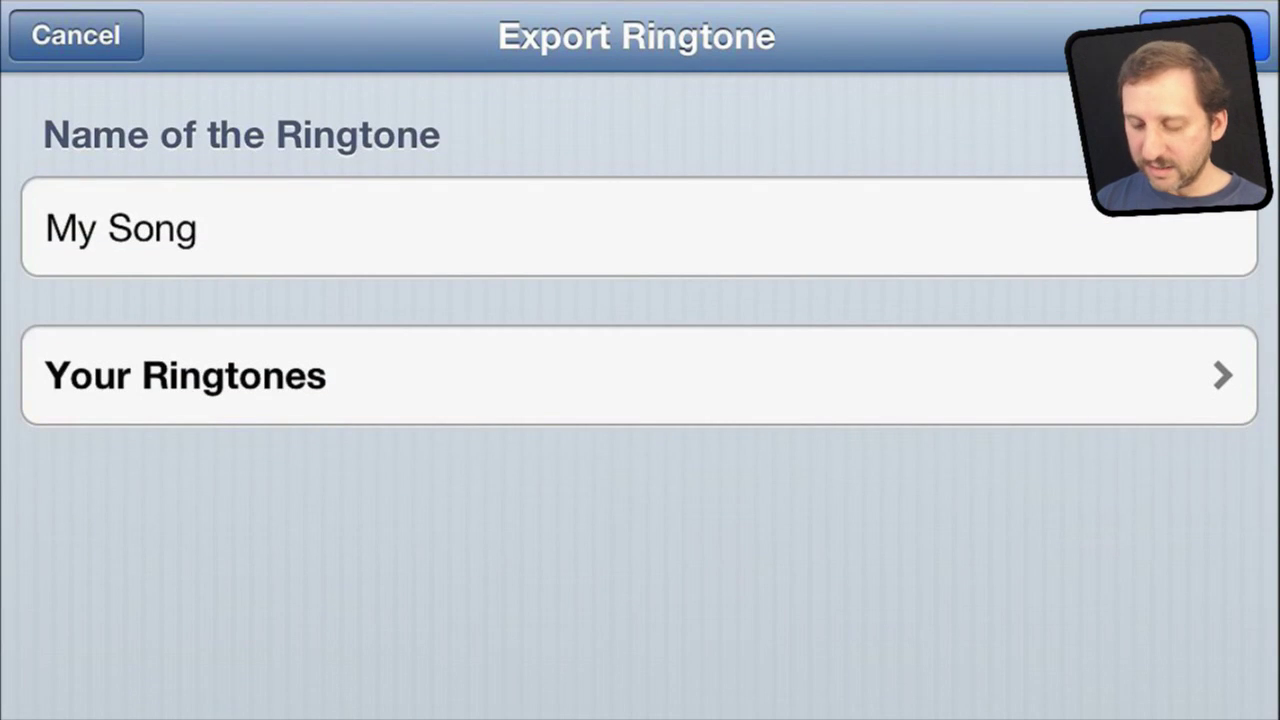
click(640, 227)
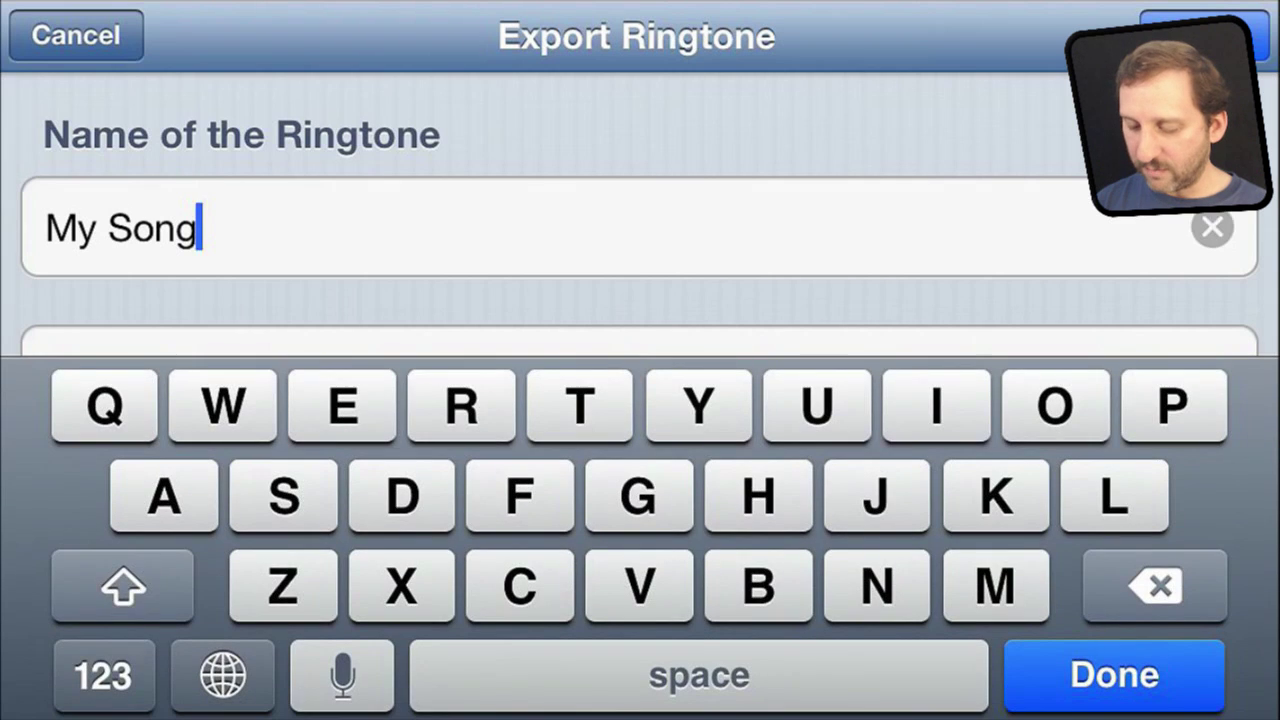
click(1212, 227)
text(Tes)
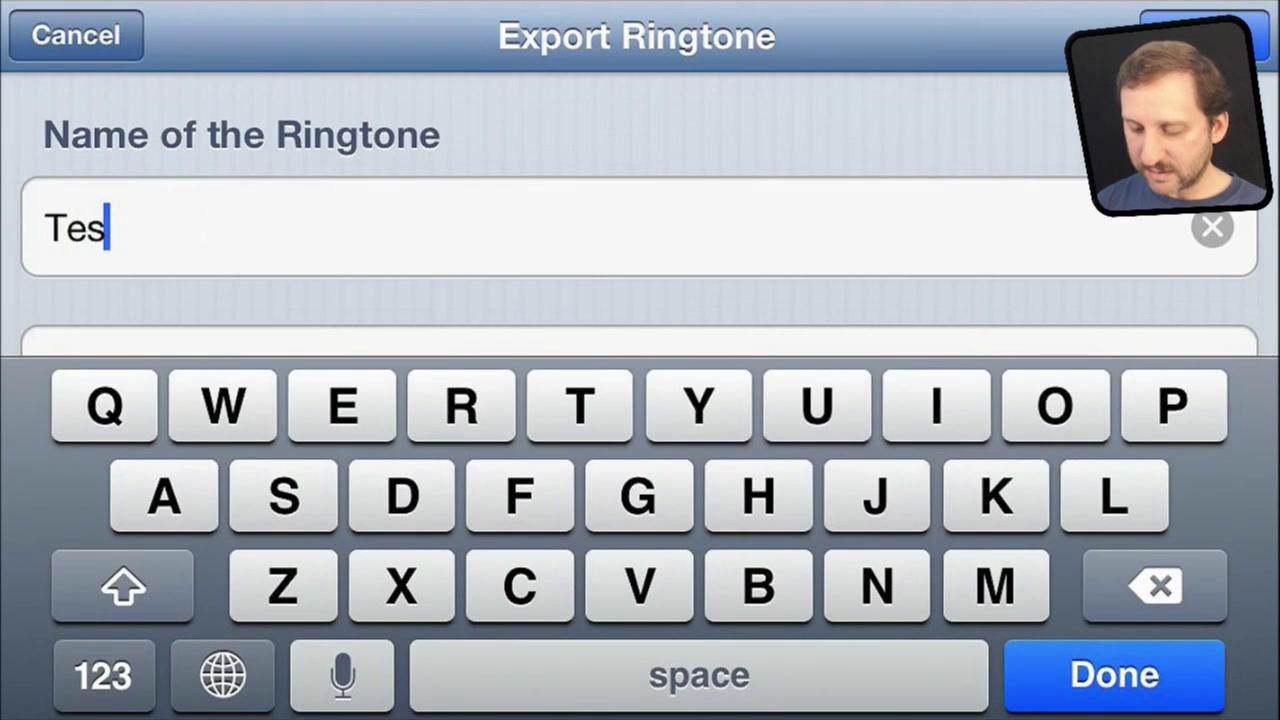
text(t)
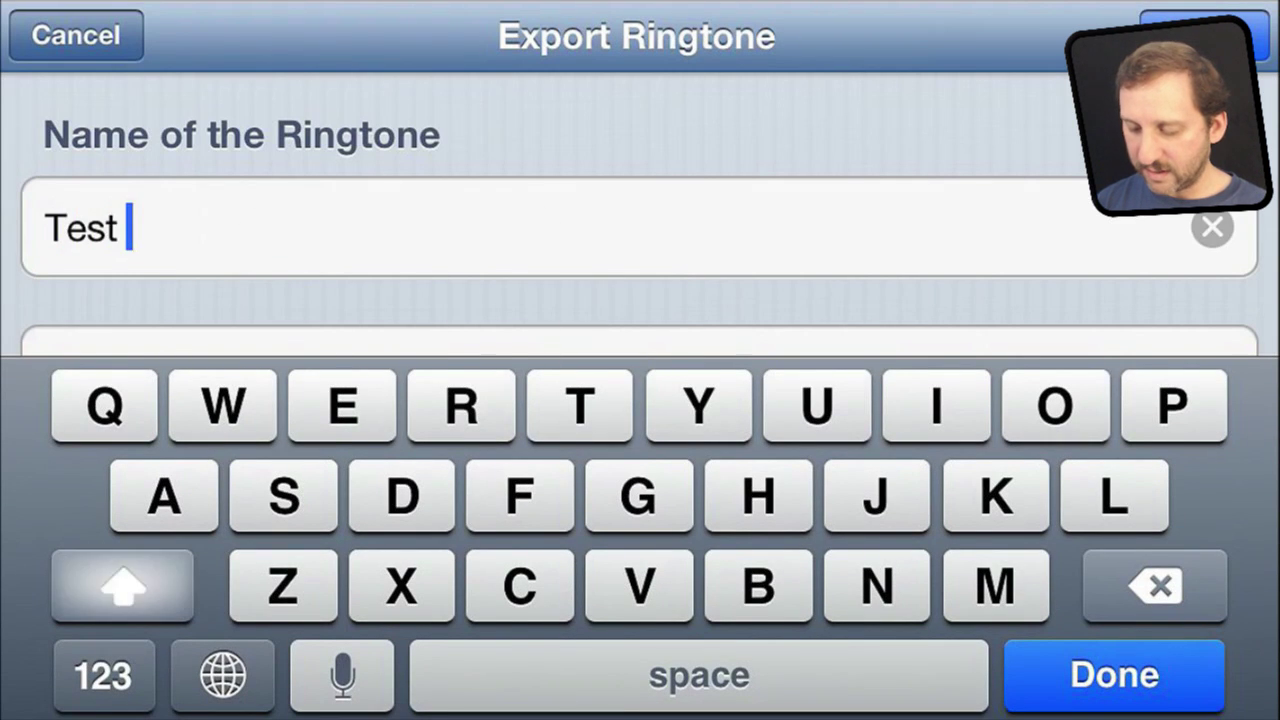
text( Ring)
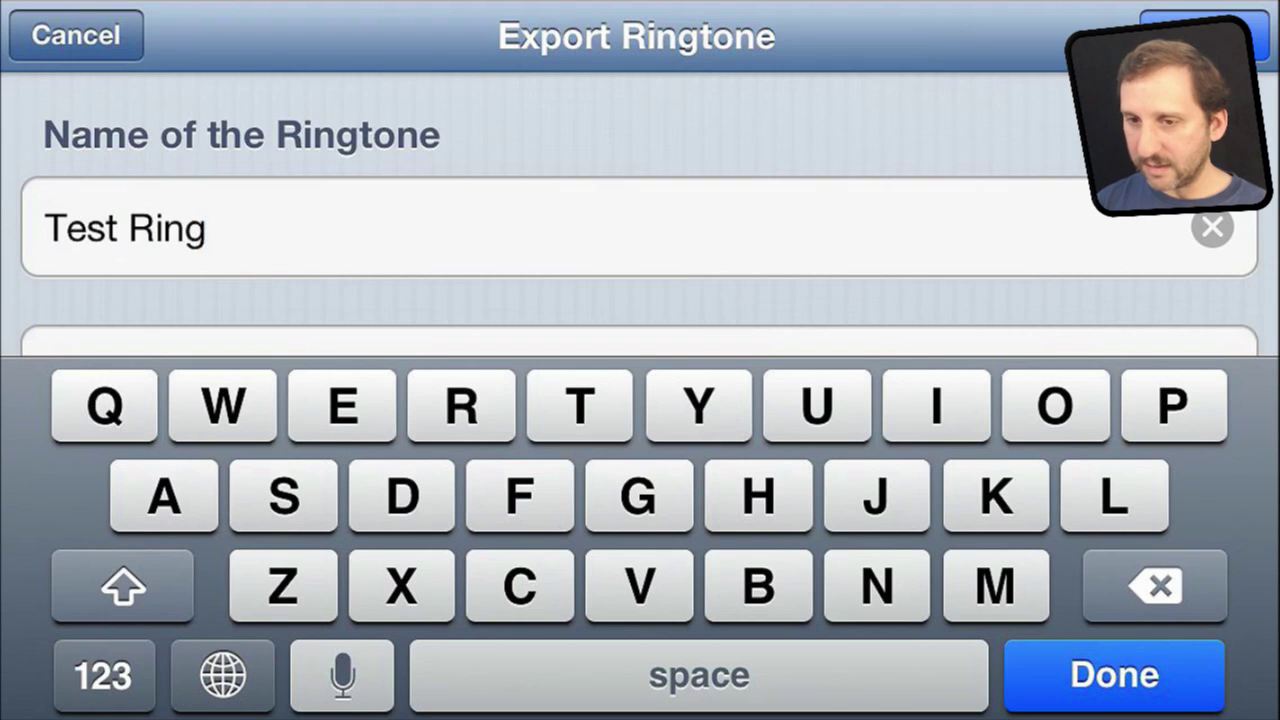
key(Return)
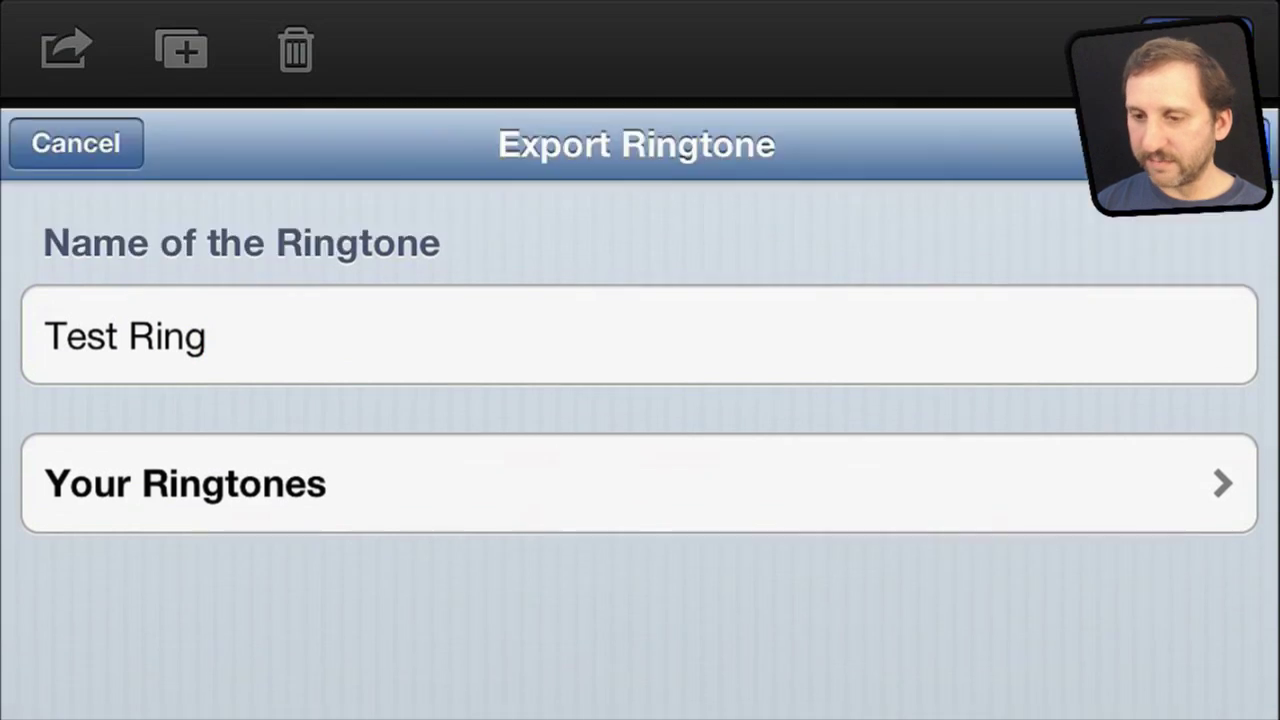
click(1200, 36)
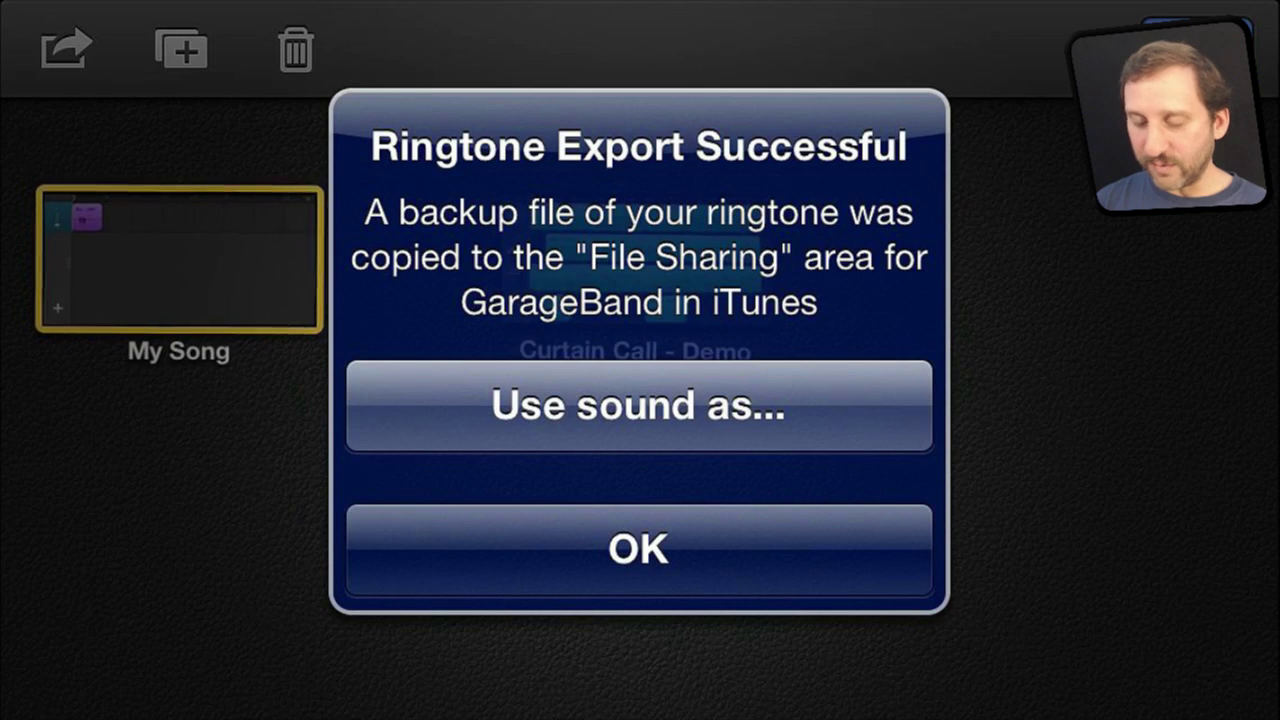
Step: Open 'Use sound as...' on the success alert, then close it without assigning Test Ring
click(638, 405)
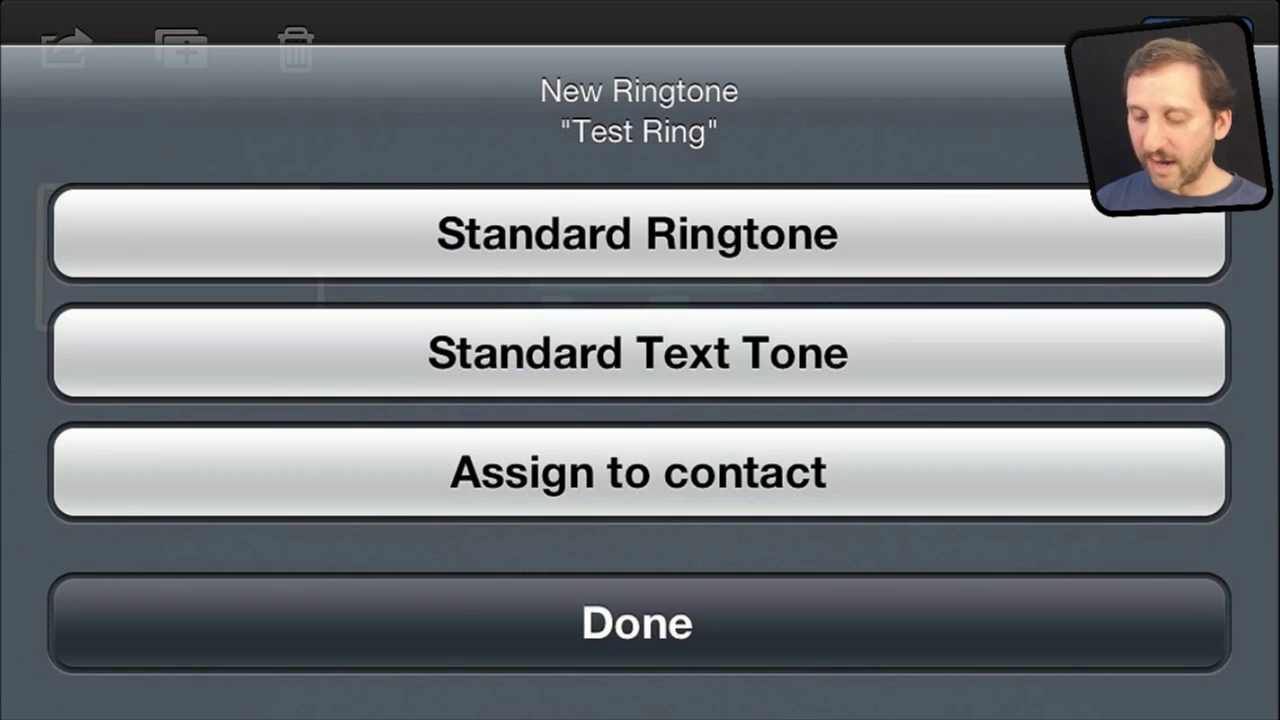
click(638, 622)
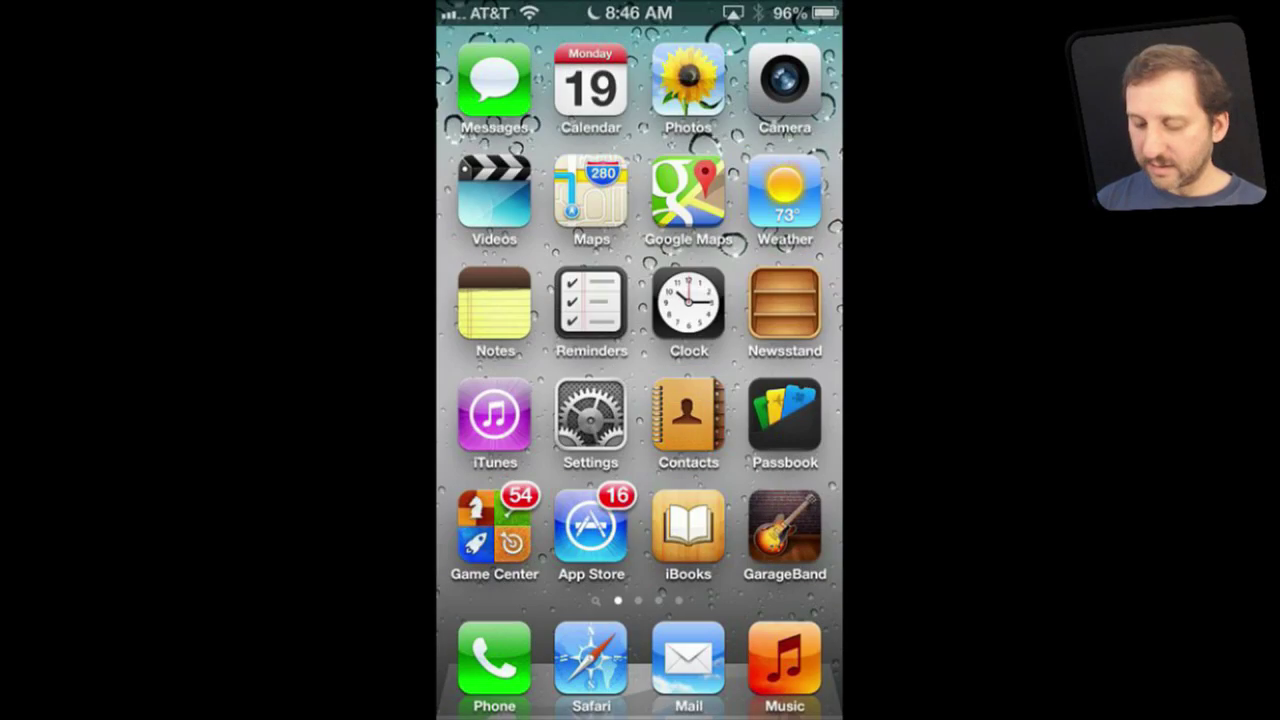
Step: Open Settings > Sounds and scroll to the sound assignments, currently Ring Ring
click(590, 414)
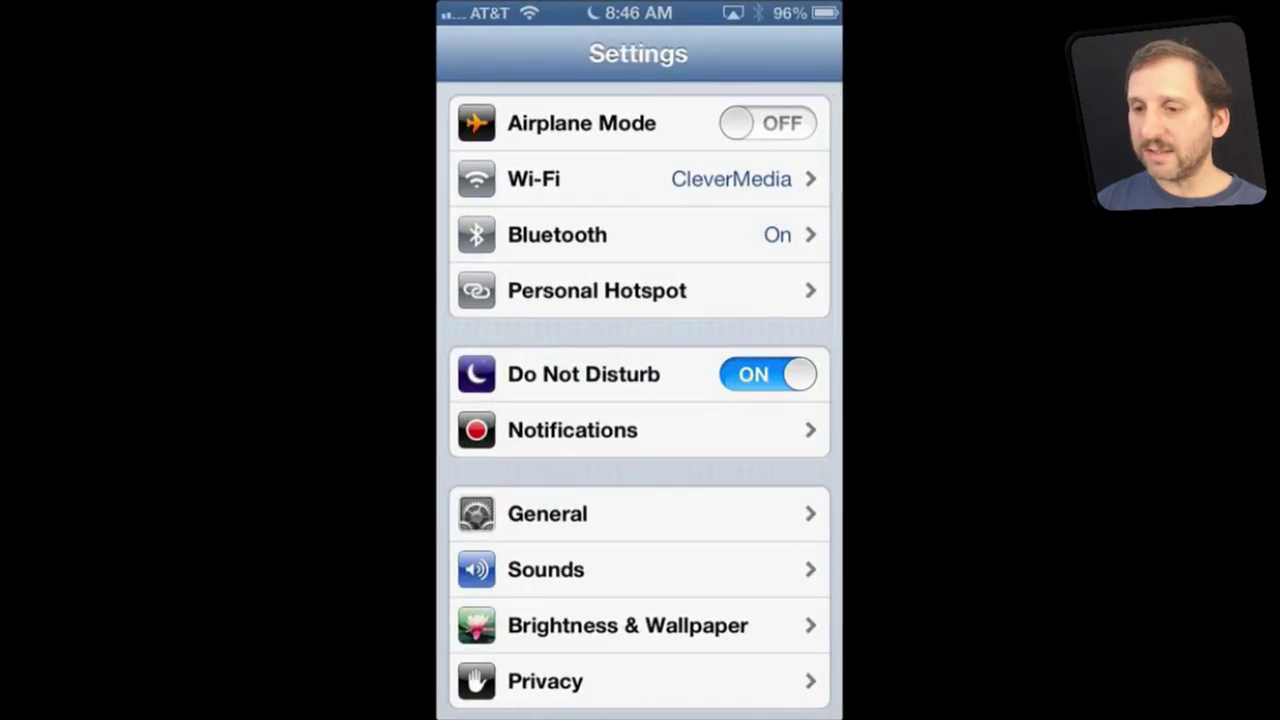
click(545, 569)
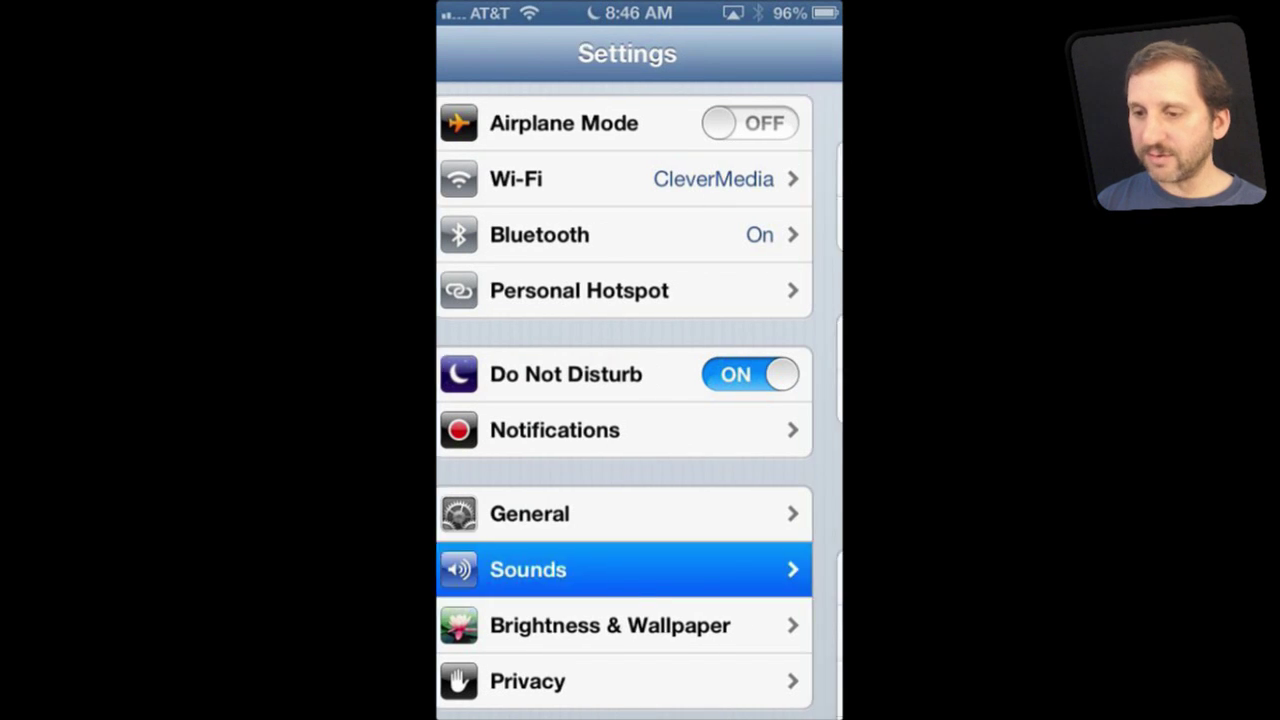
scroll(640, 400, down, 5)
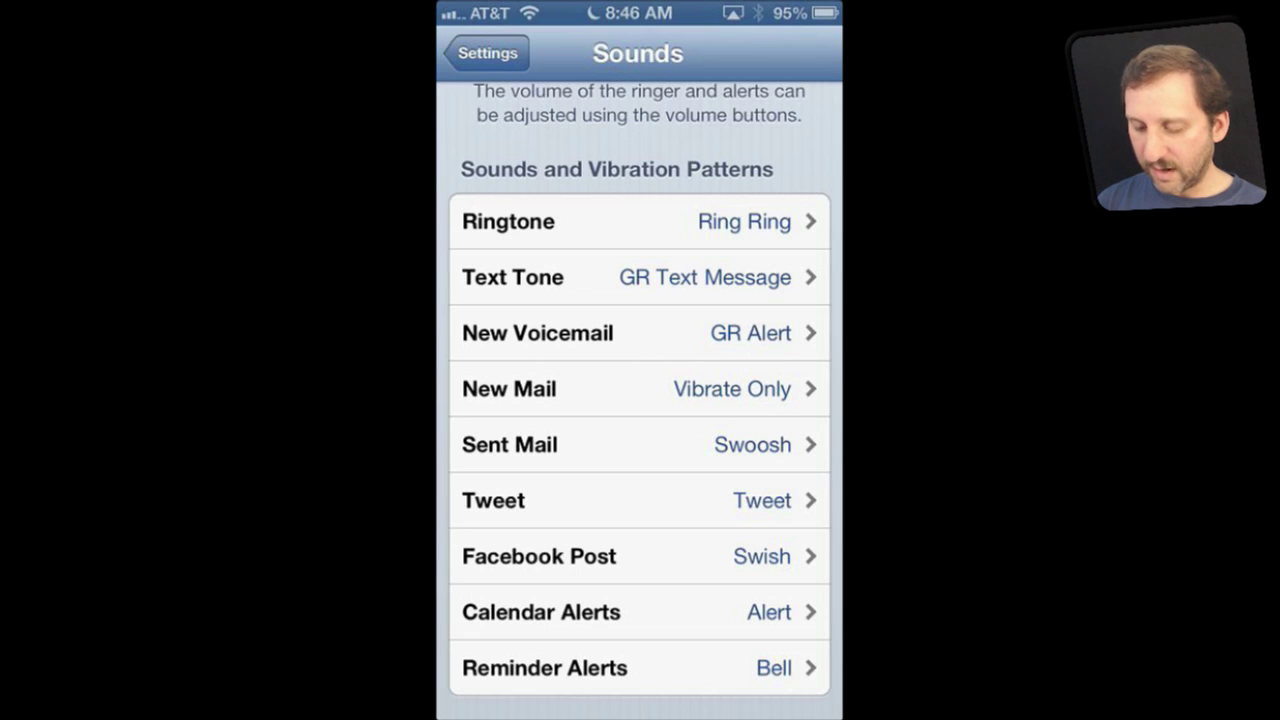
Step: Set the New Mail sound to the Test Ring ringtone
click(509, 389)
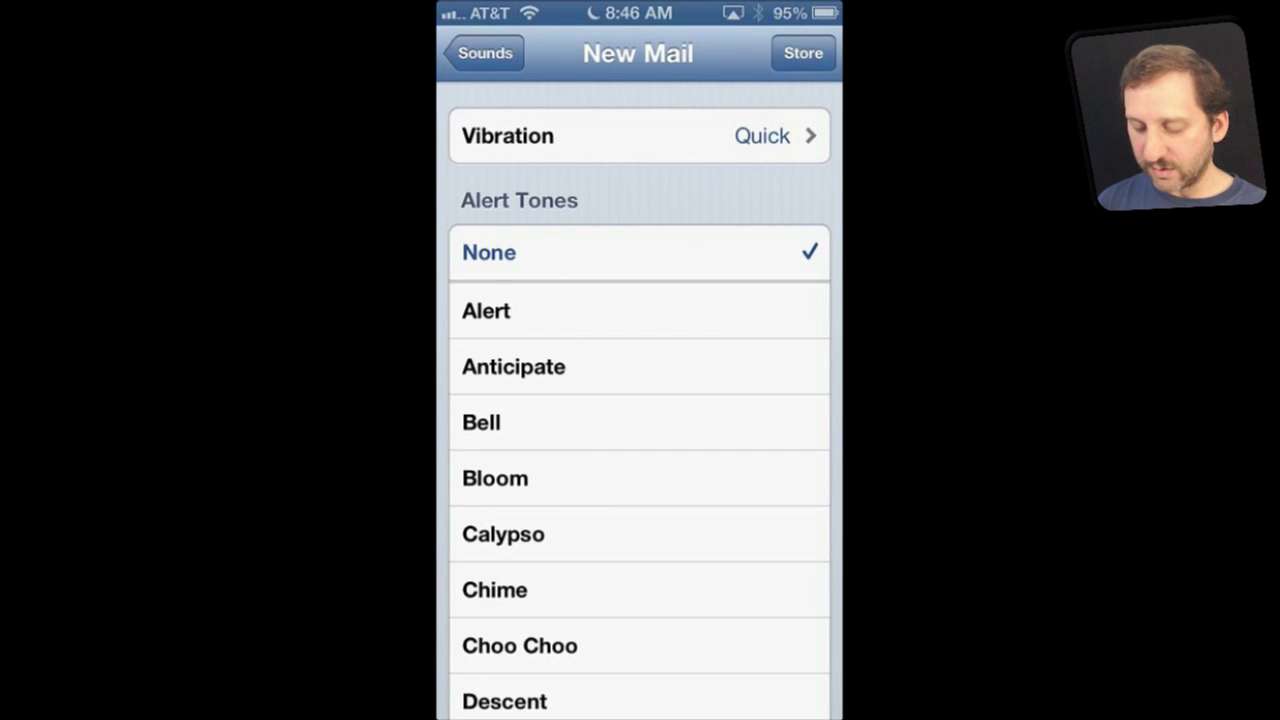
scroll(640, 400, down, 4)
scroll(640, 400, down, 4)
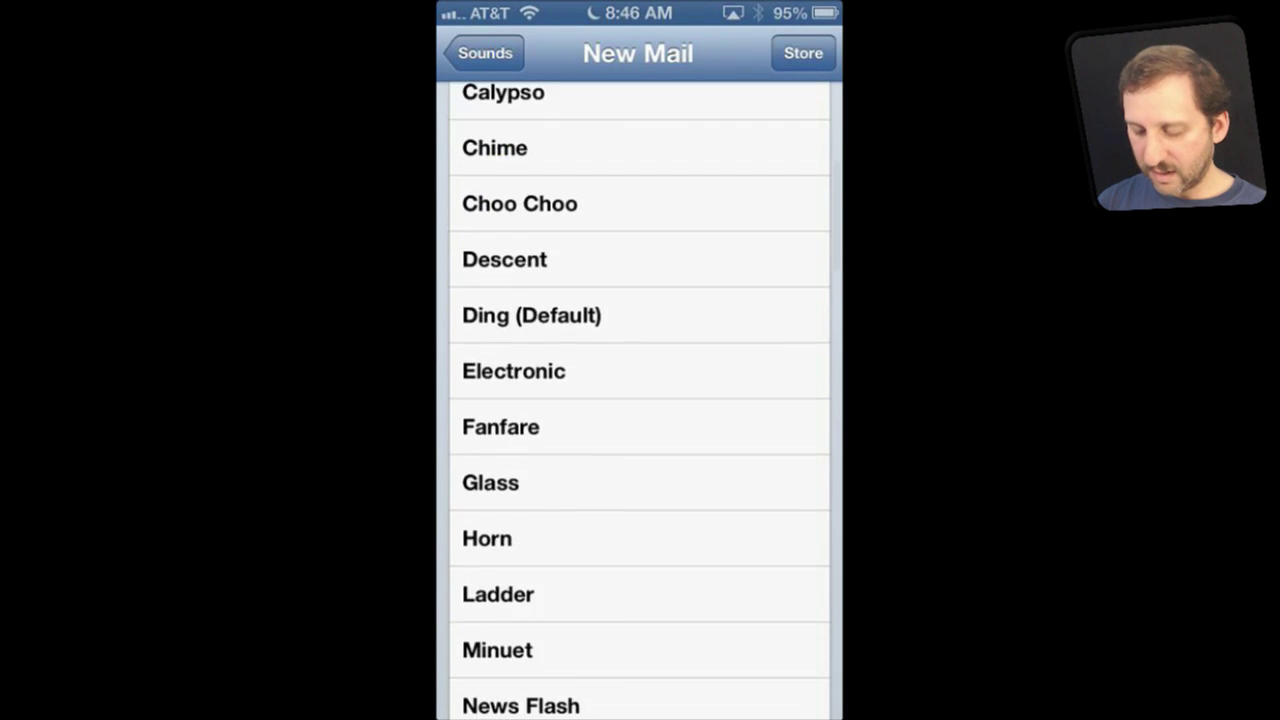
scroll(640, 400, down, 5)
scroll(640, 400, down, 5)
scroll(640, 400, down, 1)
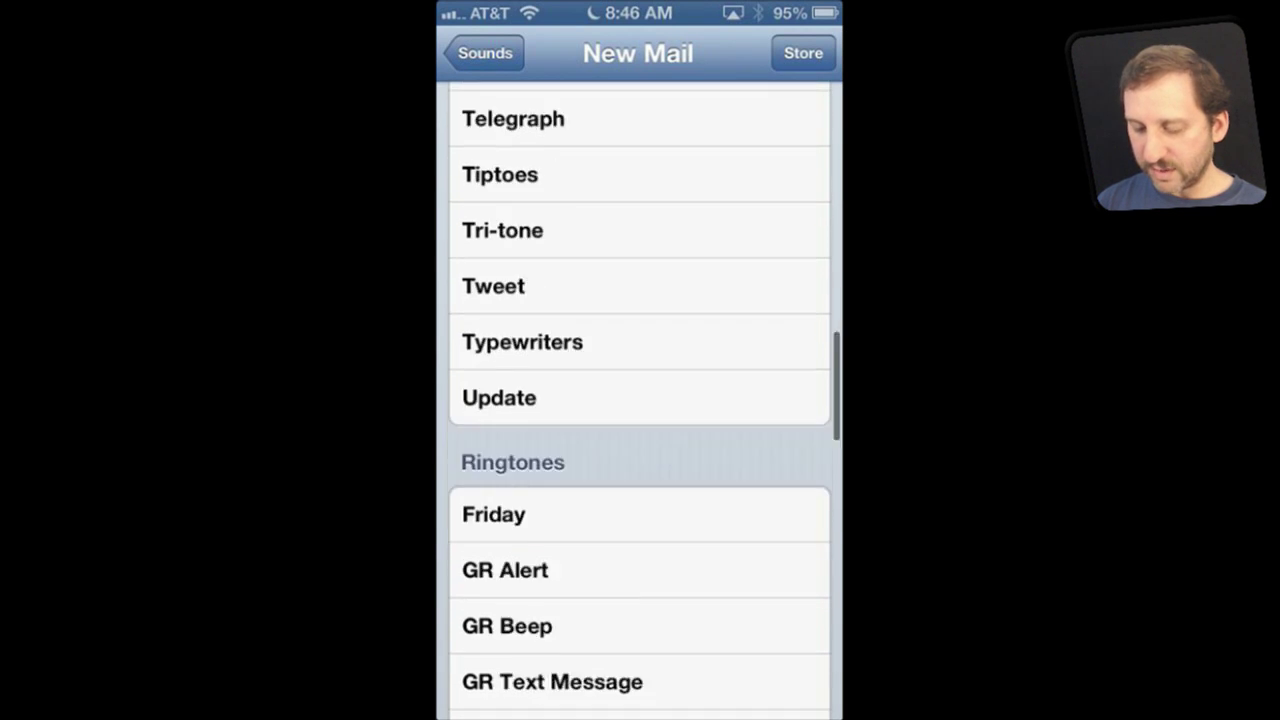
scroll(640, 400, down, 3)
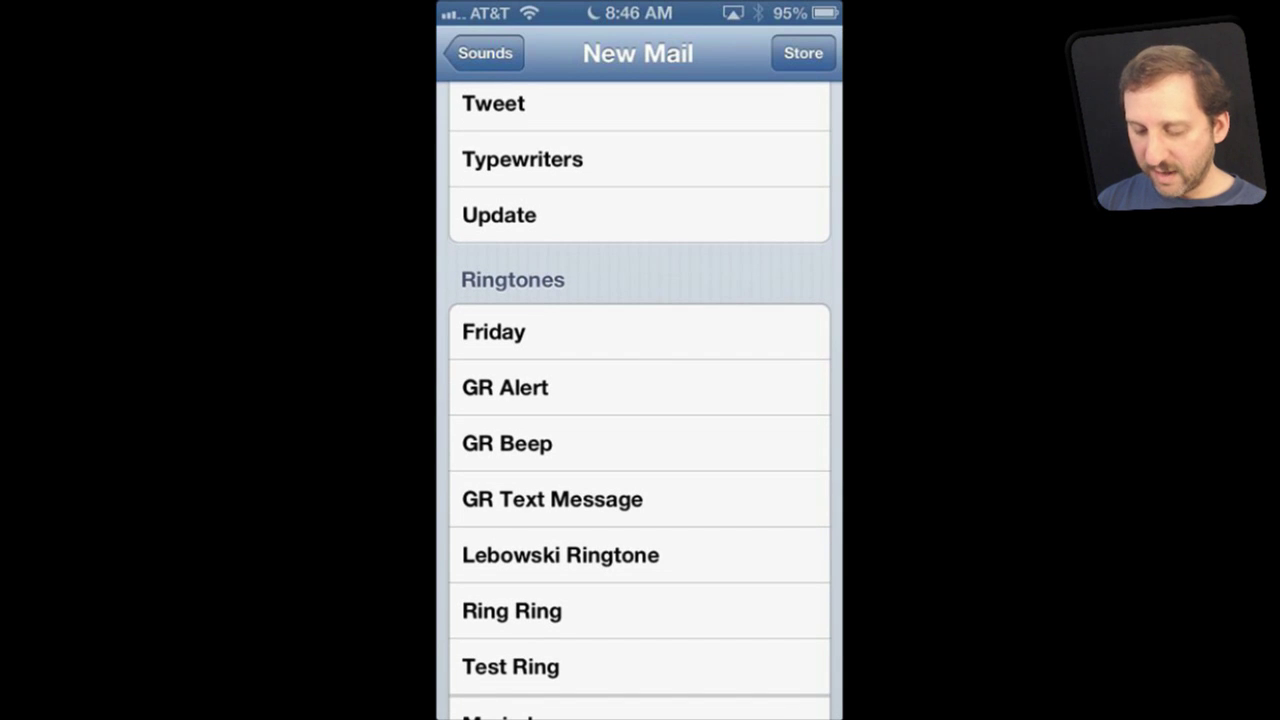
scroll(640, 400, down, 3)
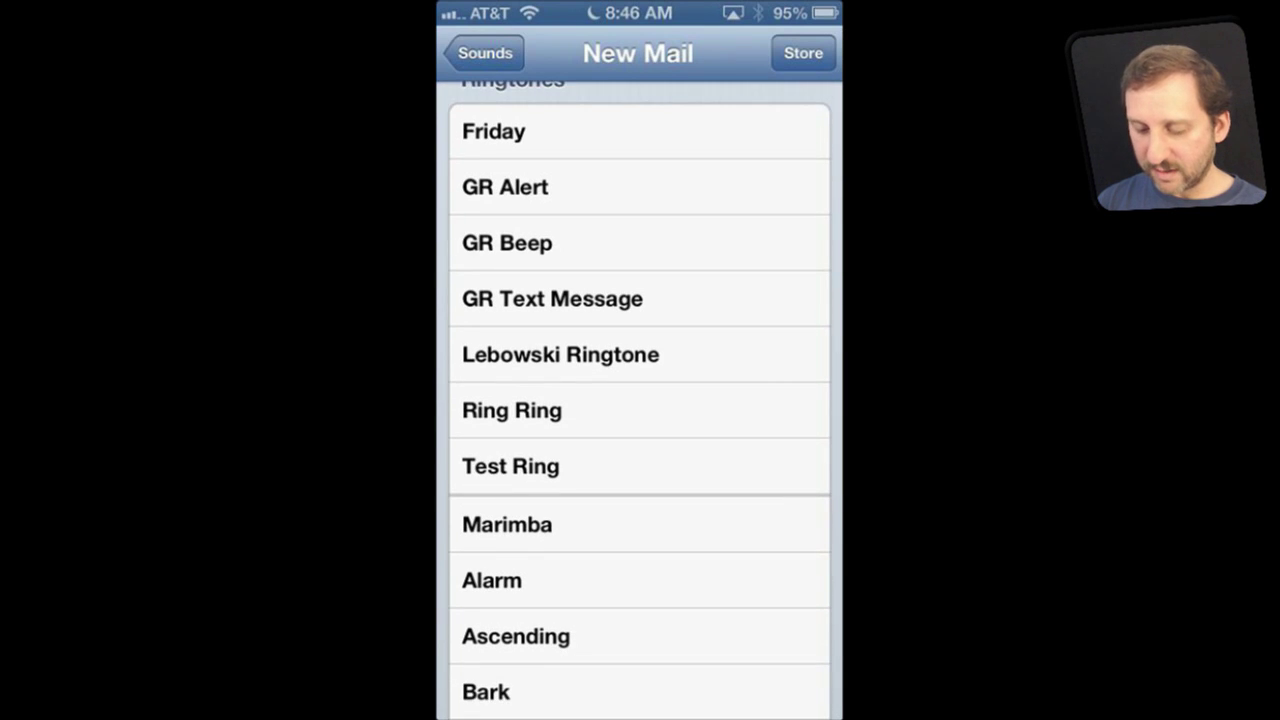
click(640, 466)
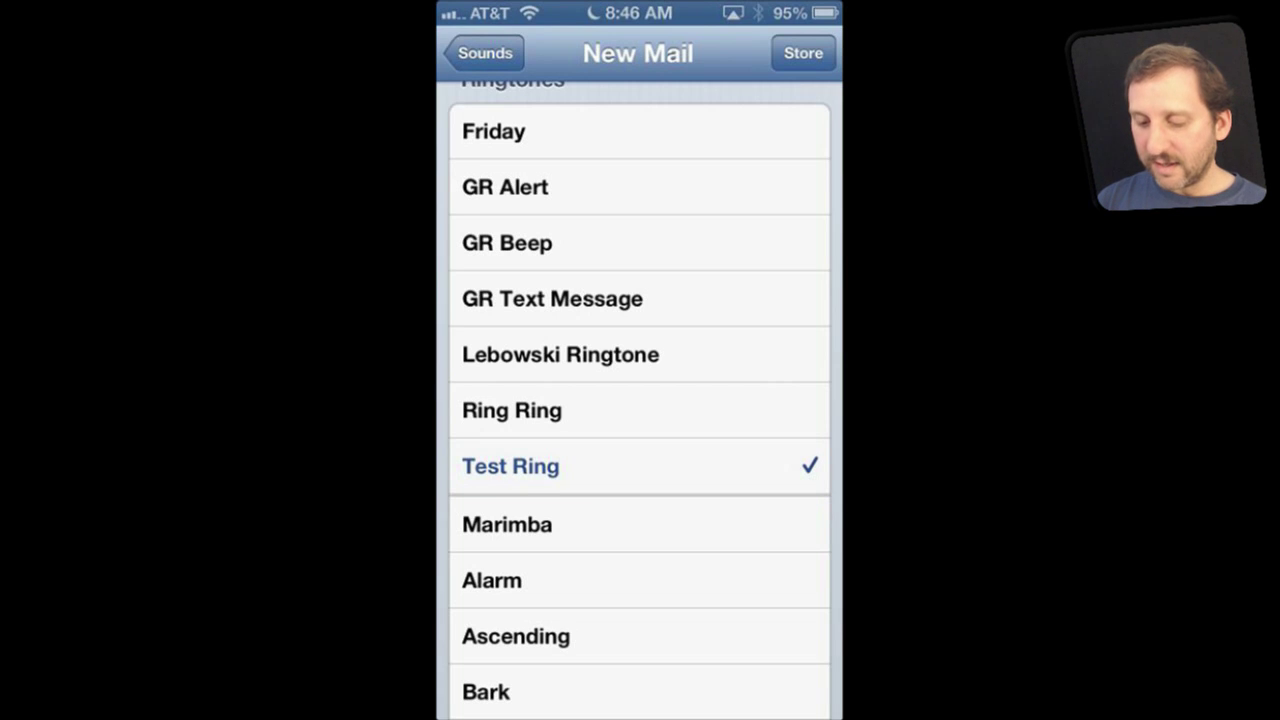
Step: Back in Sounds, open the Ringtone choices and scroll through the list
click(485, 53)
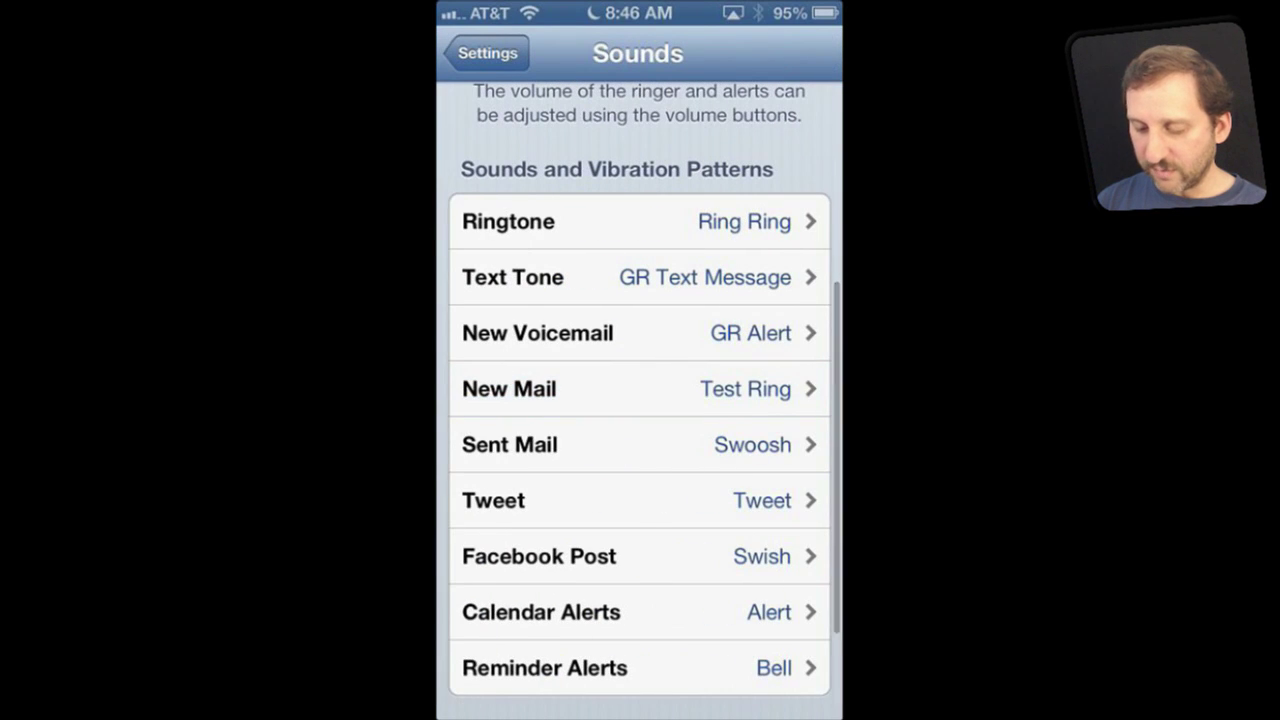
click(640, 221)
scroll(640, 400, up, 3)
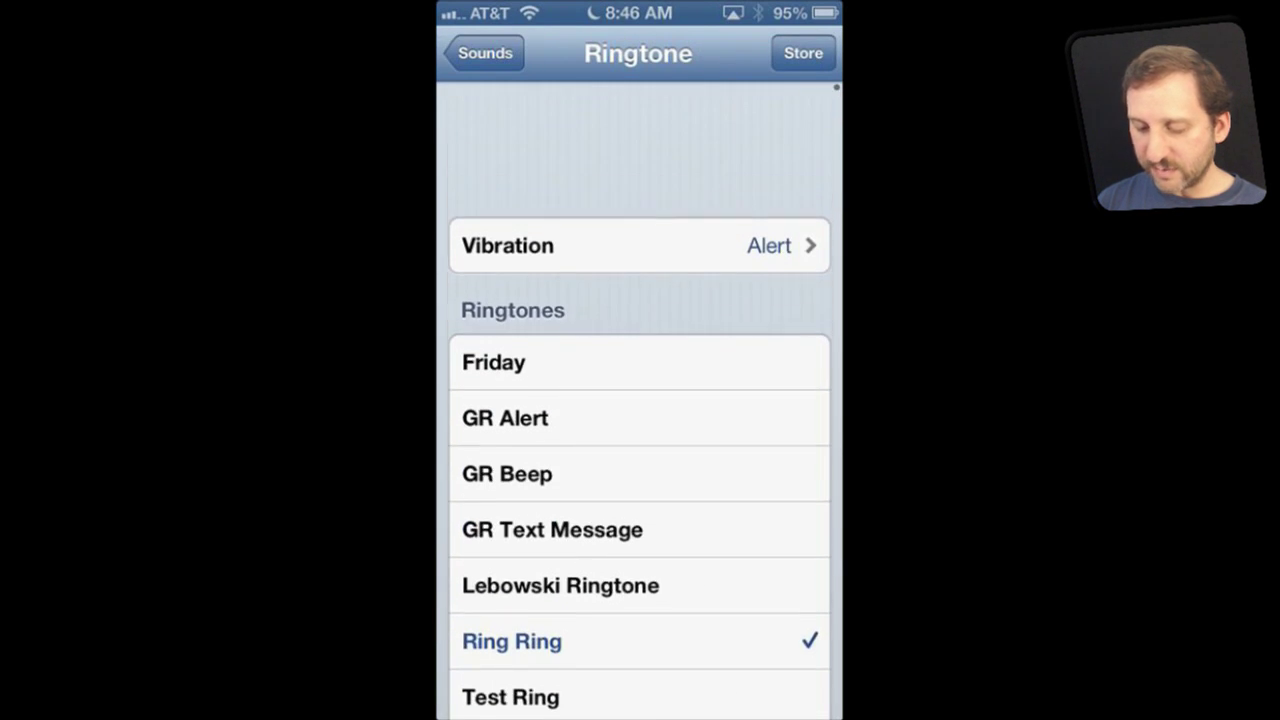
scroll(640, 400, down, 3)
scroll(640, 400, down, 1)
scroll(640, 400, up, 3)
scroll(640, 400, down, 3)
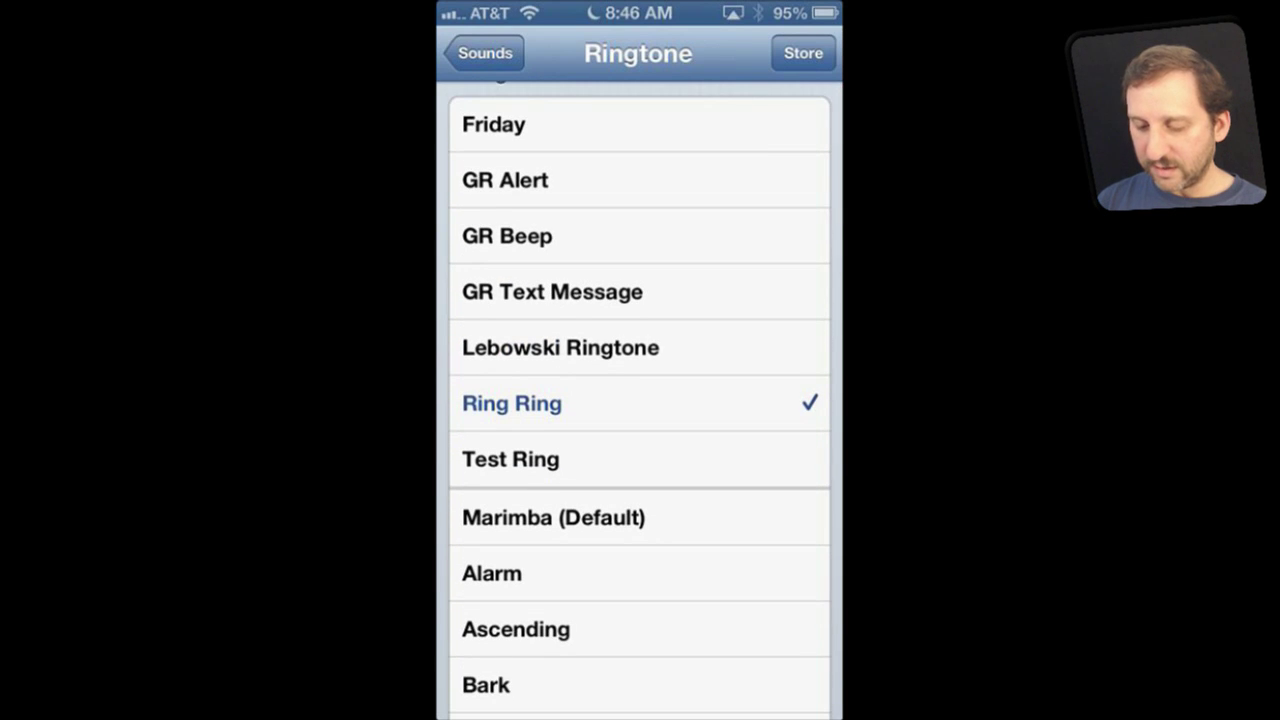
scroll(640, 400, up, 3)
scroll(640, 400, down, 3)
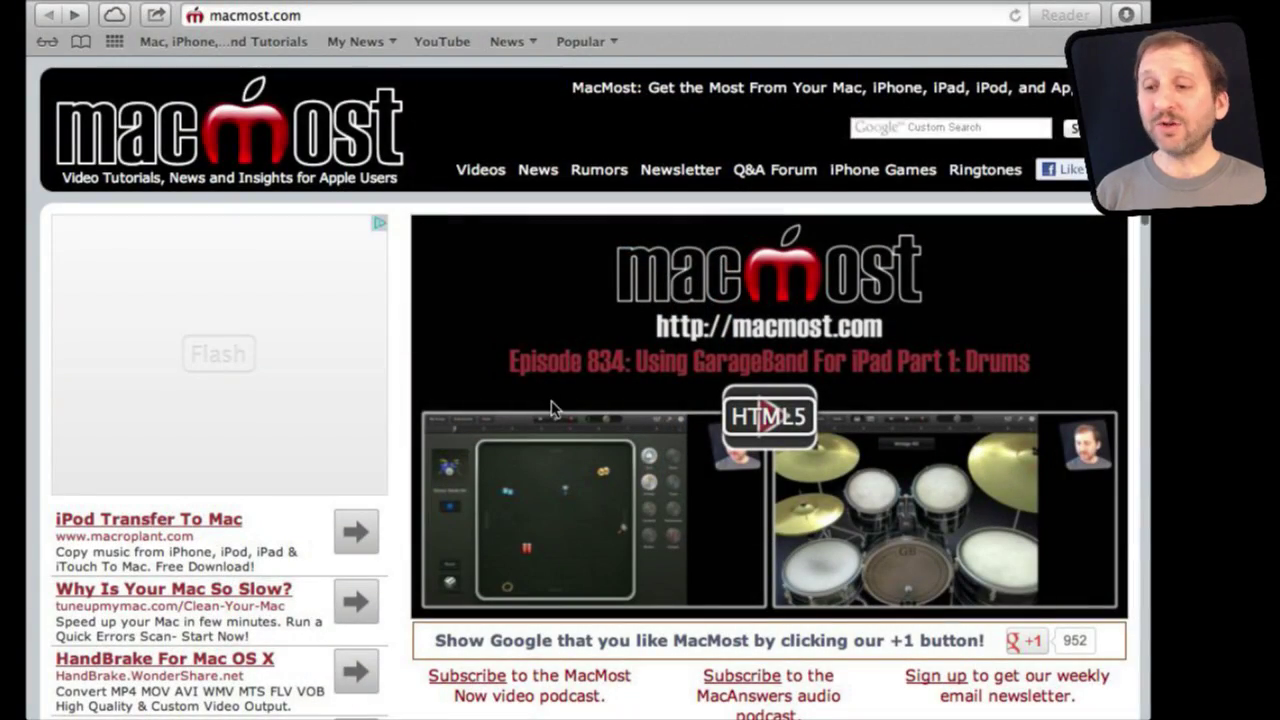
Step: Open MacMost's '18 Google Search Tricks' article in Safari and scroll down to its episode video
scroll(552, 408, down, 10)
click(648, 278)
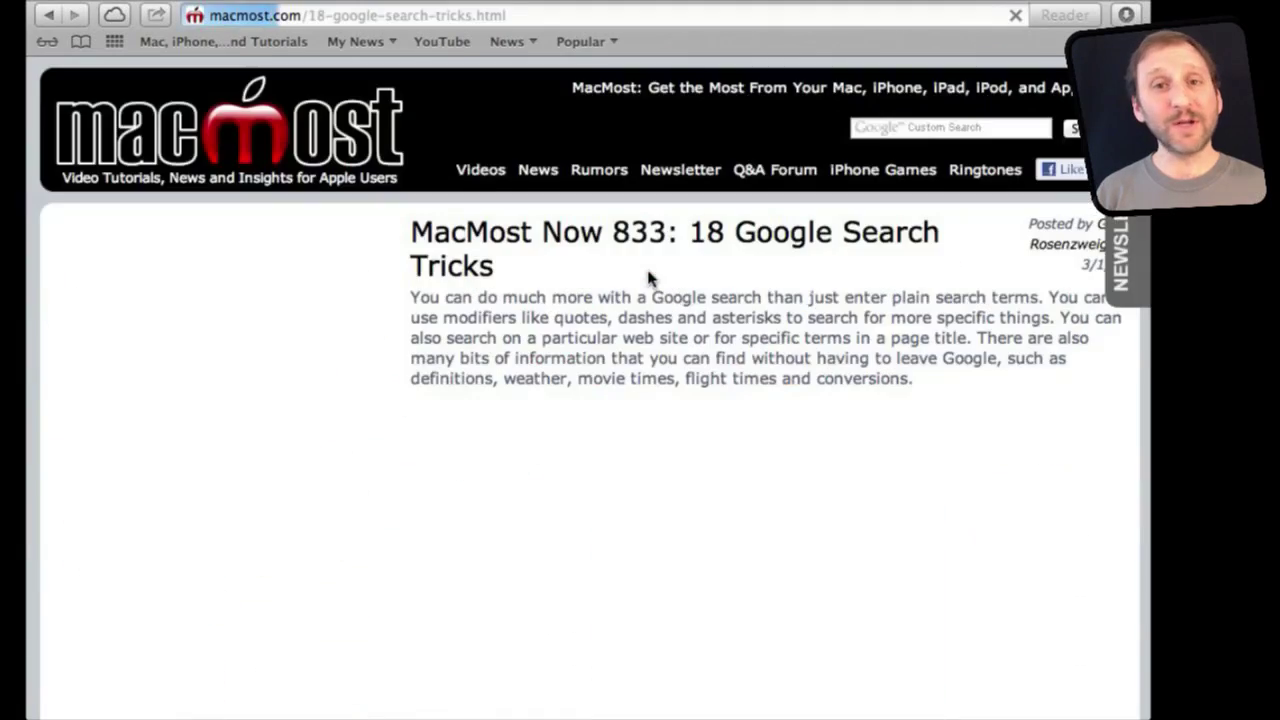
scroll(638, 371, down, 6)
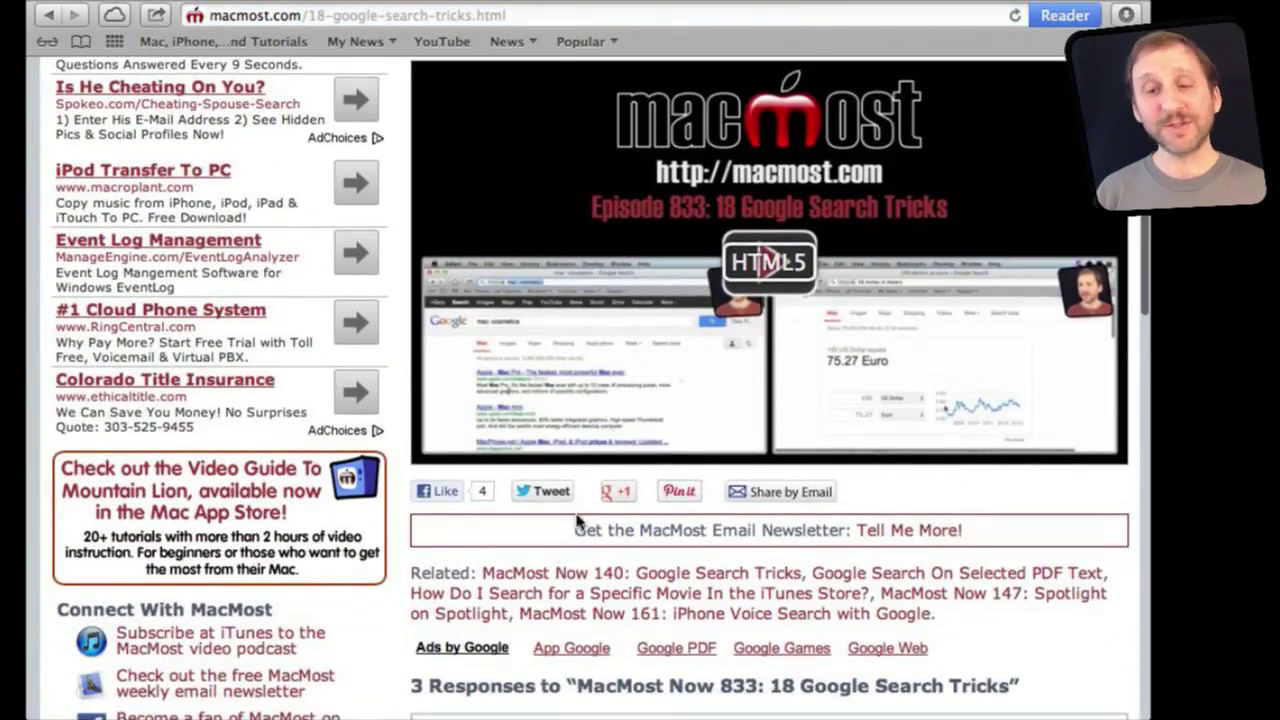